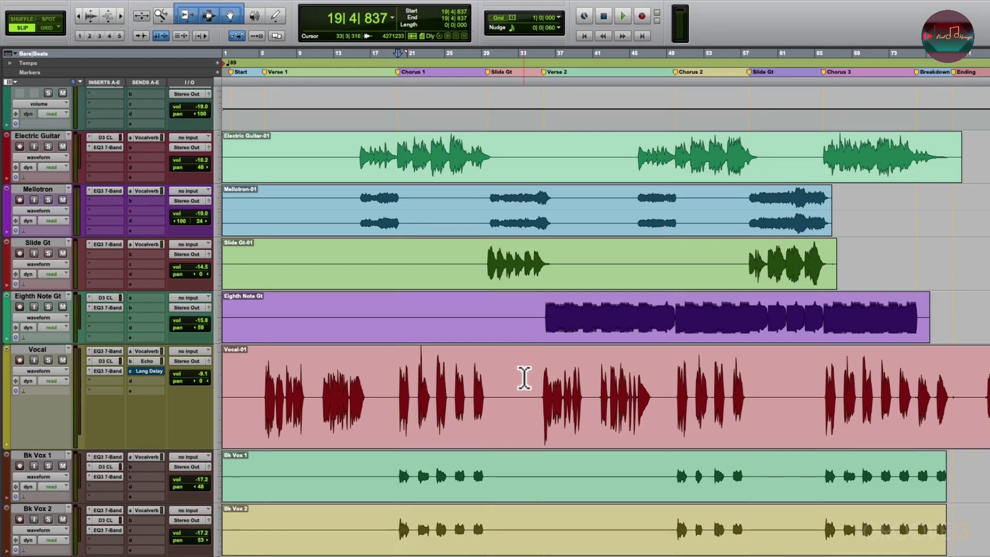
Group the tracks from Kick through Drum Room R in the mixer as a Mix-type group named Drums
key(super+equal)
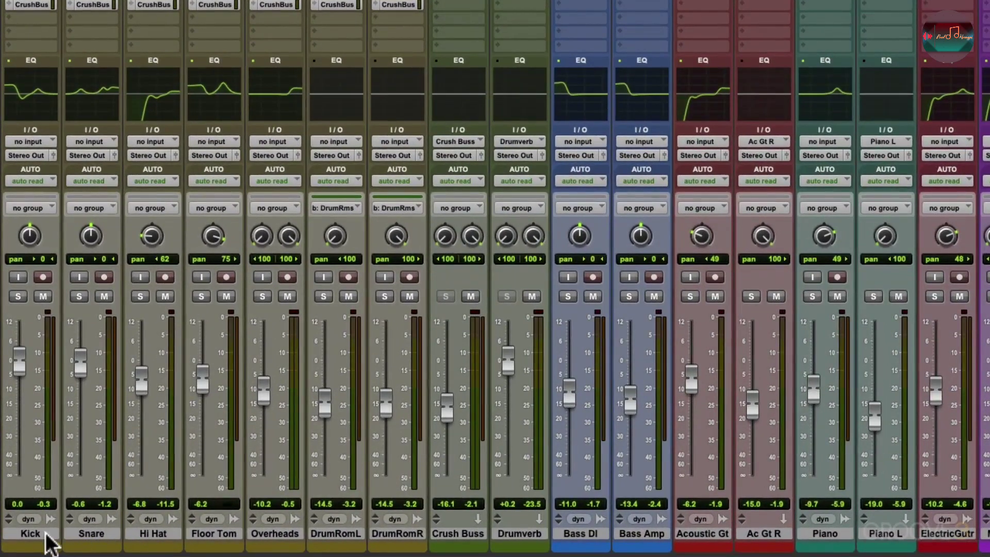
click(45, 535)
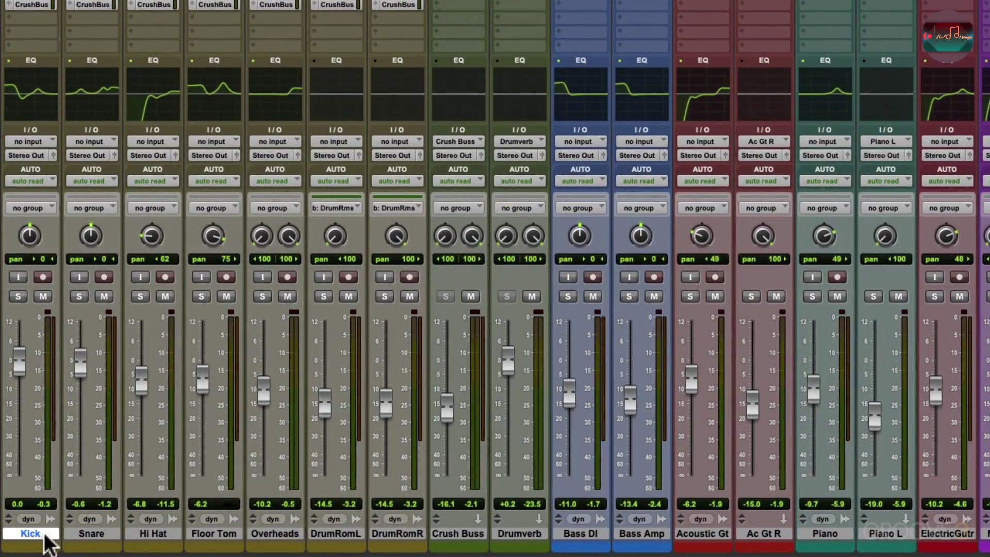
shift+click(388, 536)
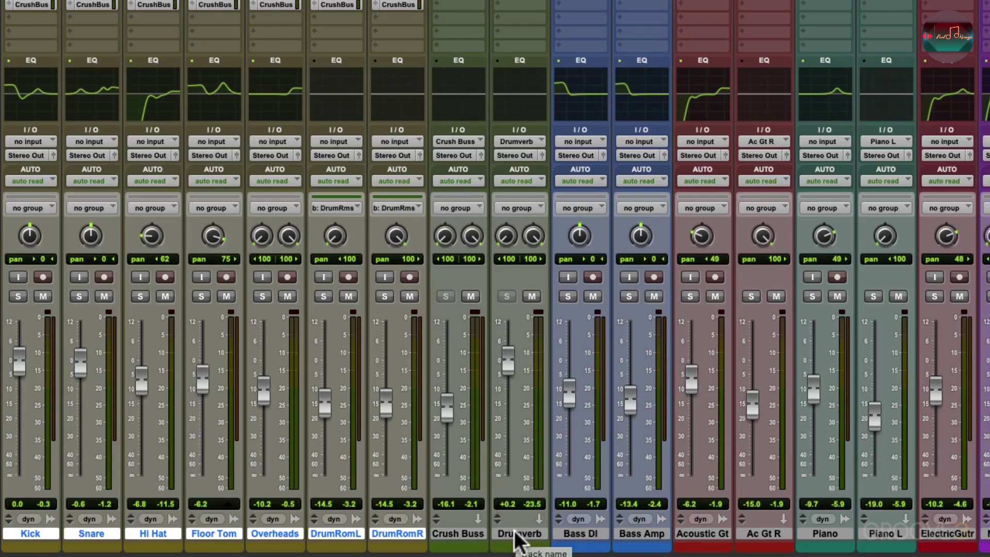
key(super+g)
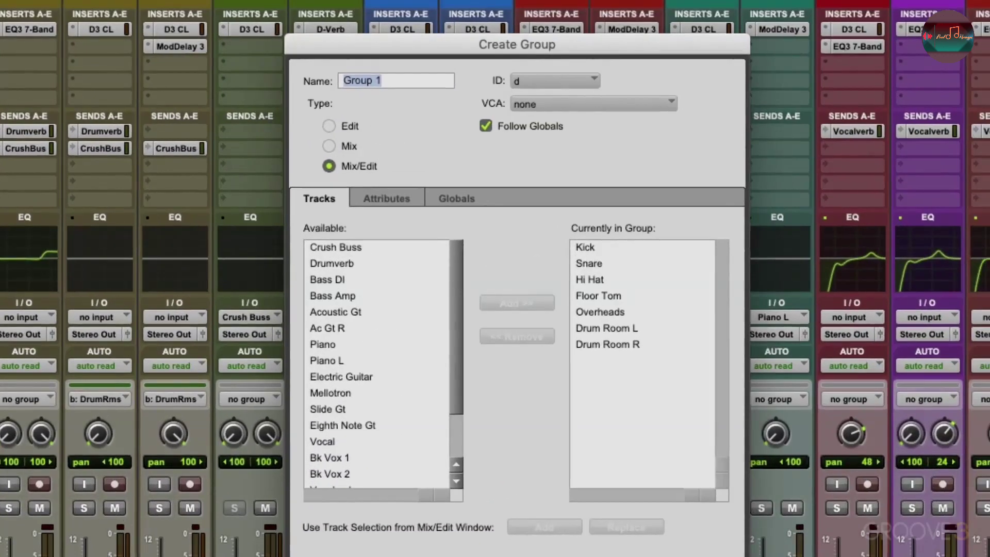
text(Drums)
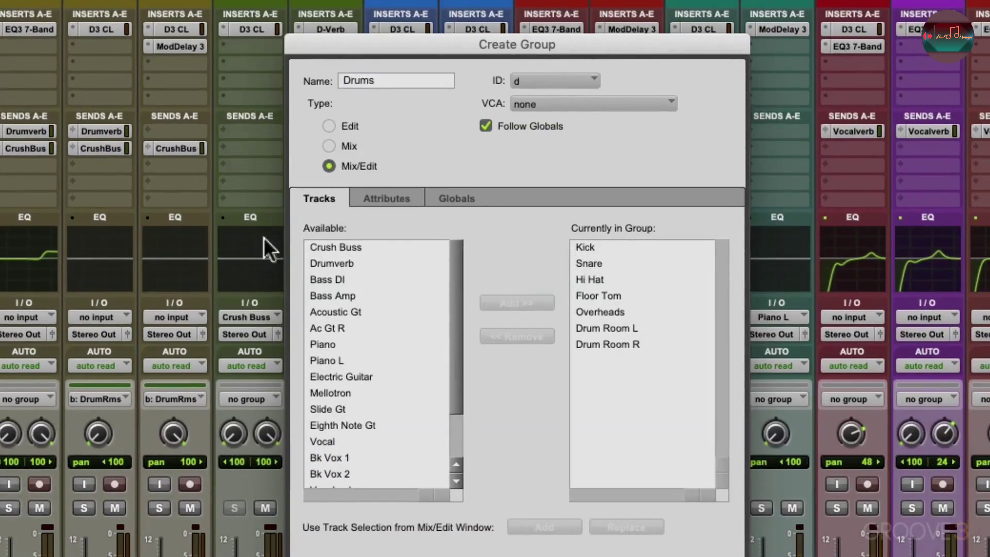
click(329, 146)
key(Return)
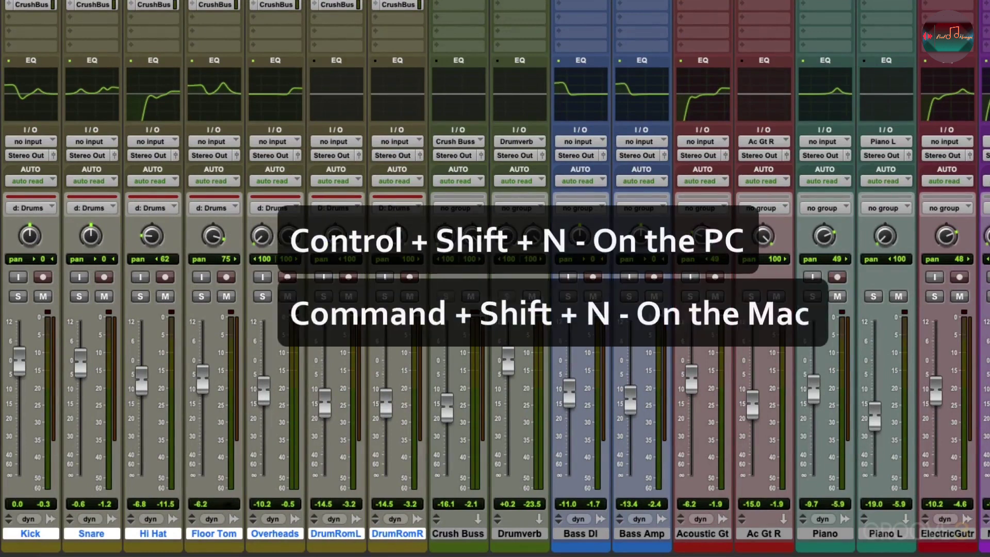
Create one VCA Master track named Drums and assign it to the d - Drums group
key(super+shift+n)
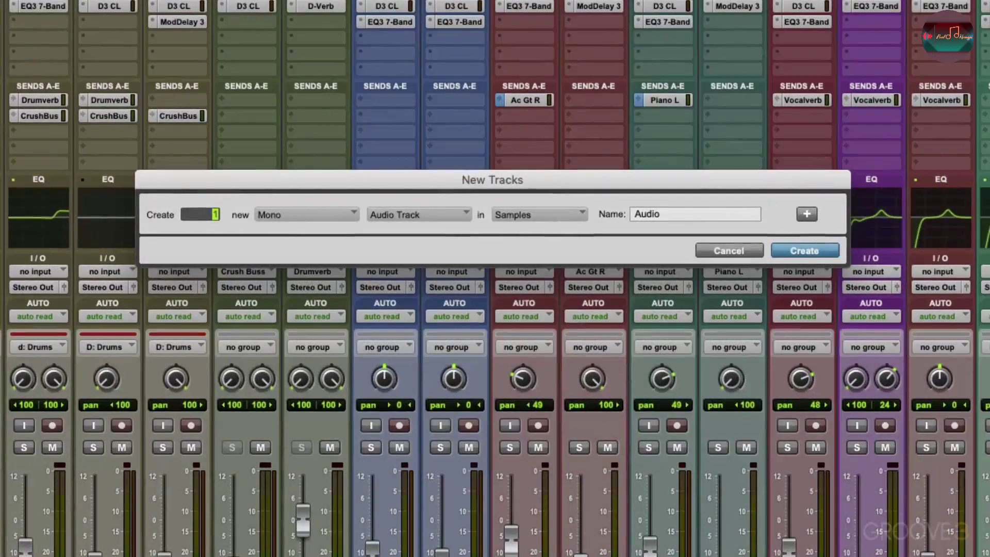
click(451, 214)
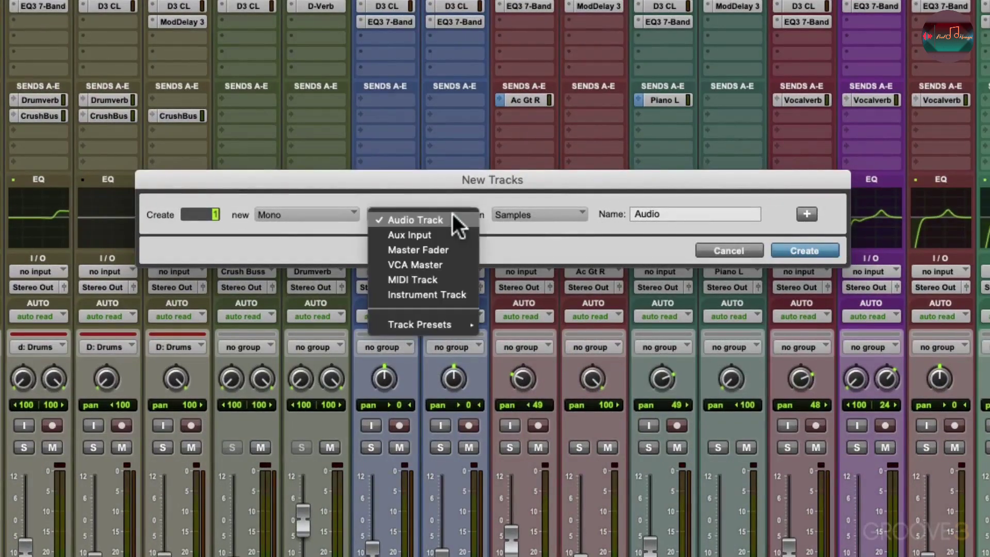
click(447, 259)
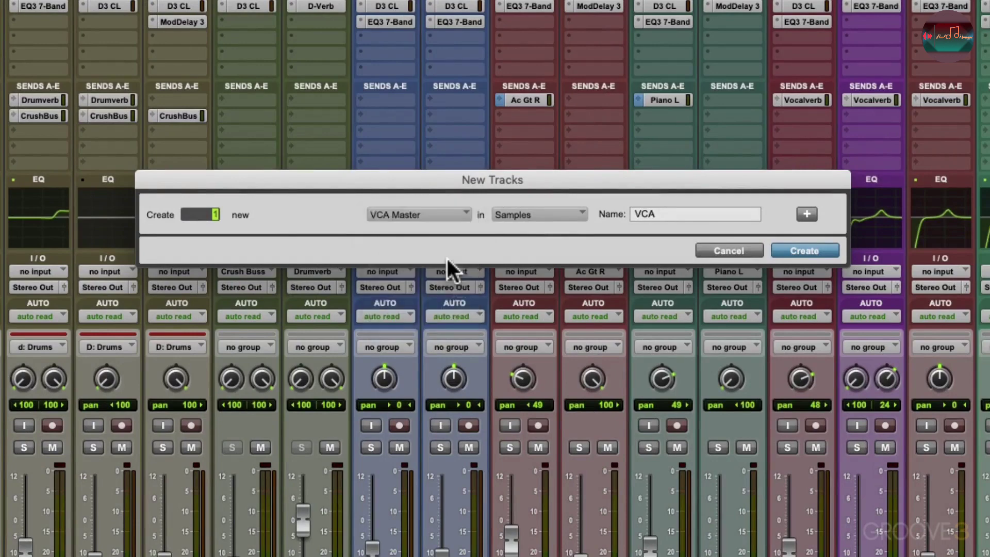
double_click(672, 215)
text(Drums)
key(Return)
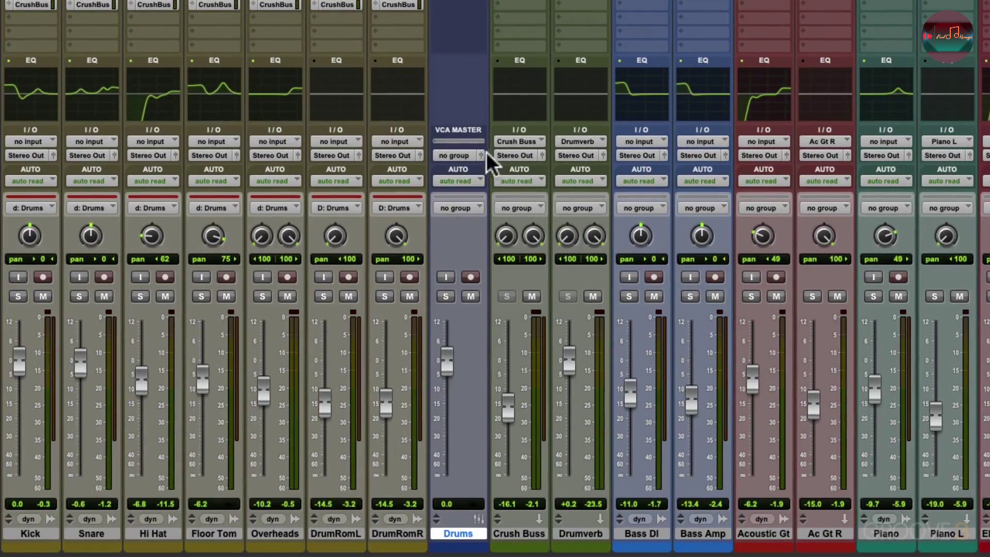
click(469, 154)
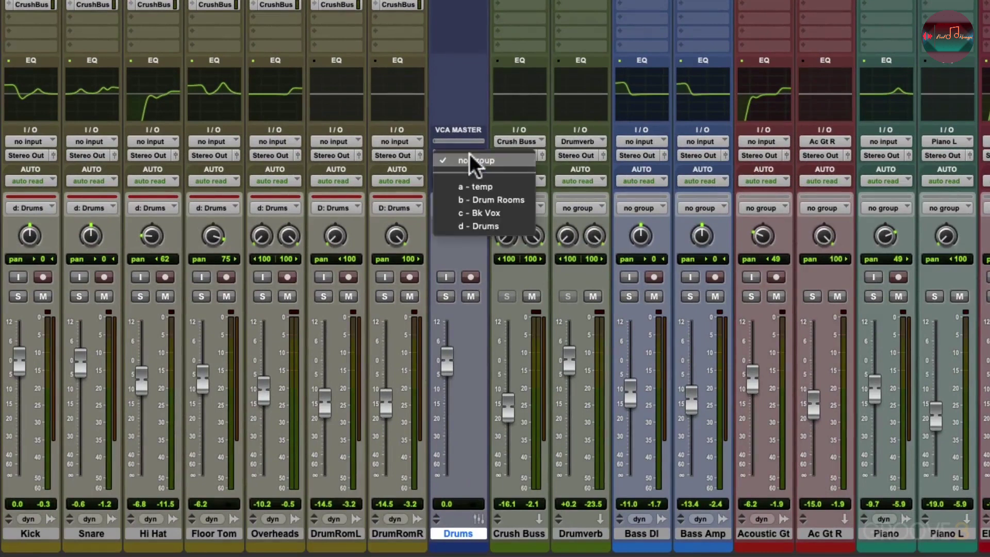
click(444, 221)
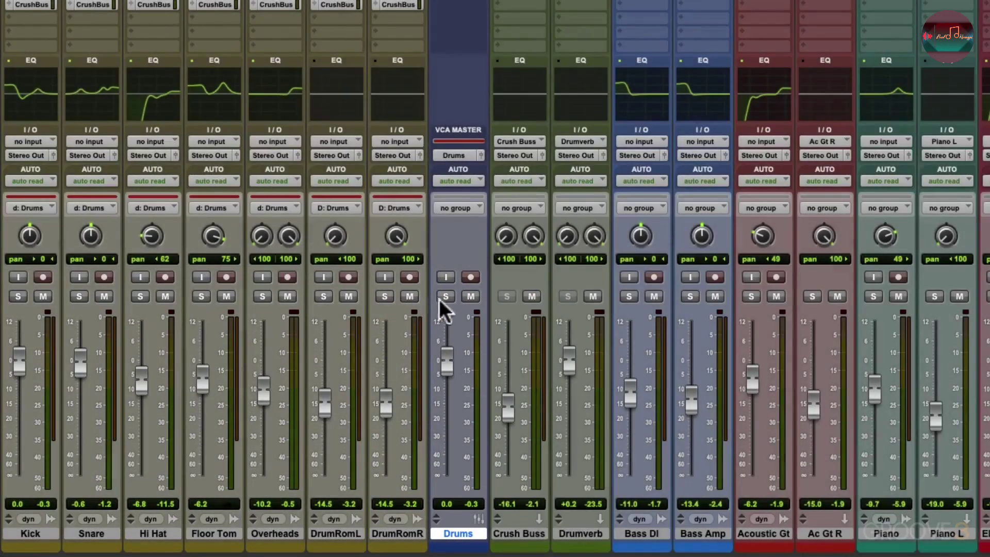
Solo the Drums VCA, lower its fader to about -11.5 dB during playback, and reset it to 0 dB
click(446, 297)
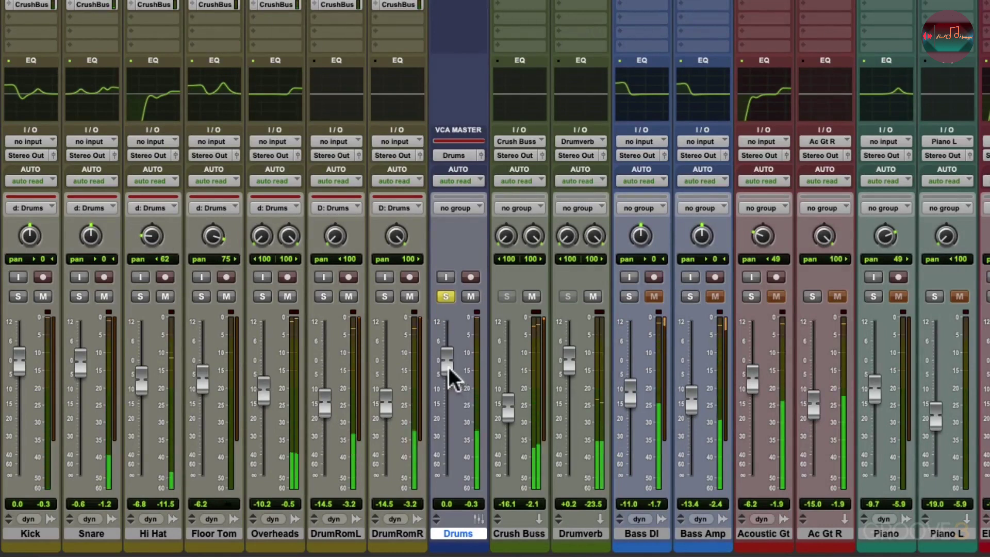
drag(448, 368, 448, 400)
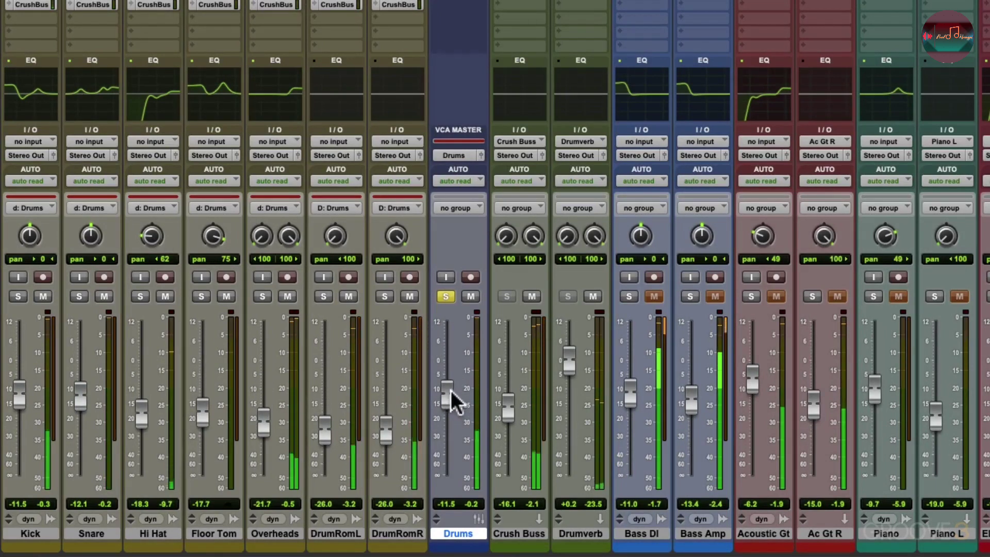
alt+click(451, 391)
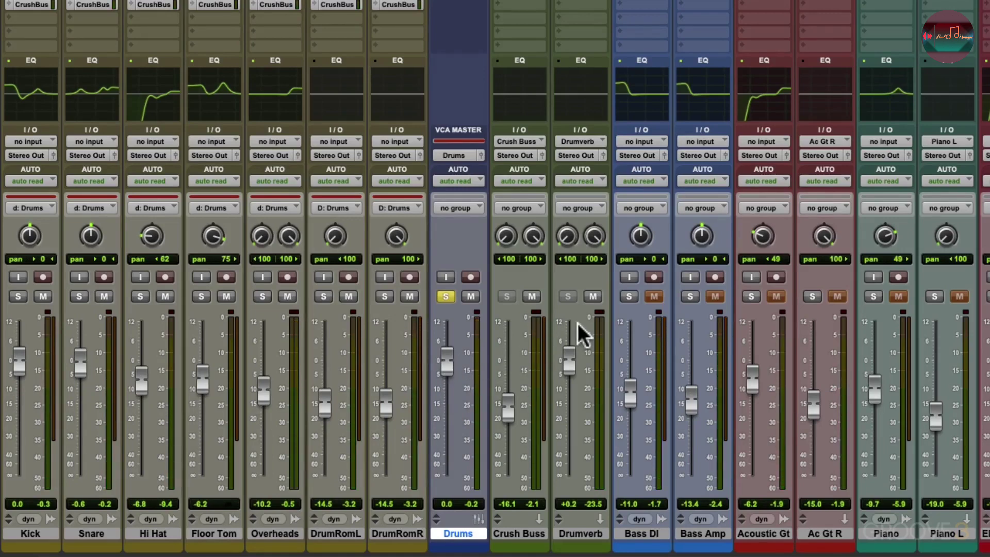
Mute the Crush Buss and Drumverb returns to hear the drums without them, and unmute both
click(532, 294)
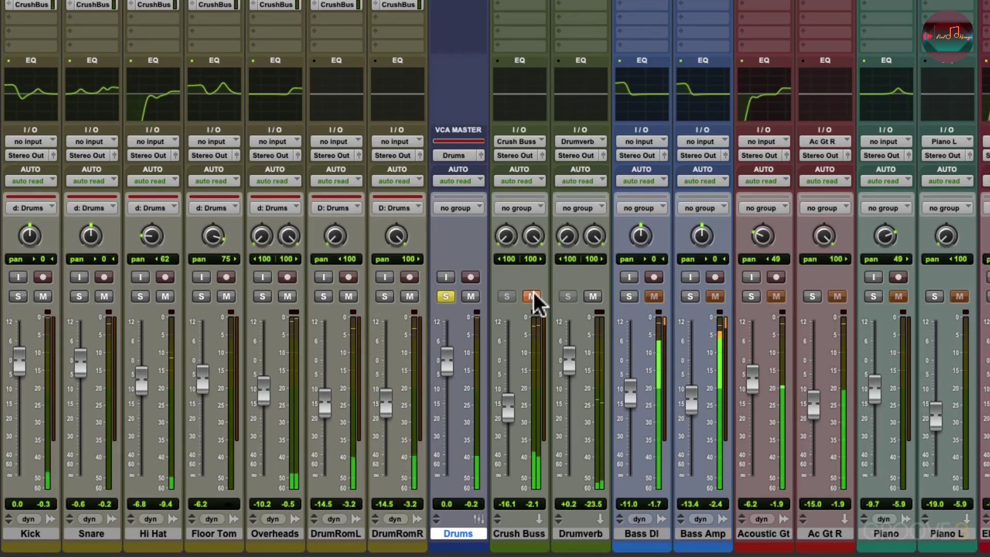
click(586, 292)
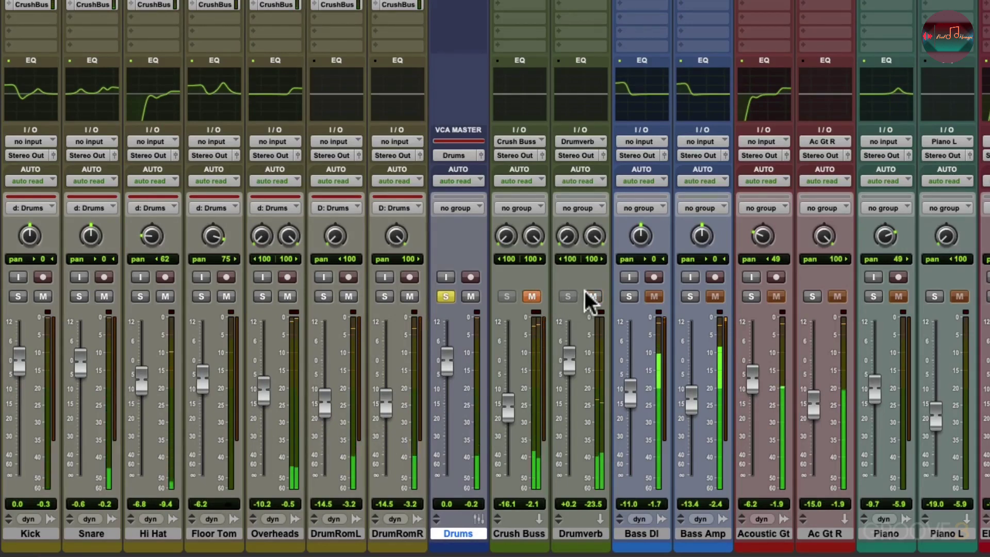
click(588, 296)
click(533, 297)
Lower the Drums VCA fader to about -5.7 dB during playback and return it to its default 0 dB
mouse_move(443, 355)
mouse_down()
mouse_move(445, 410)
mouse_move(454, 363)
mouse_up()
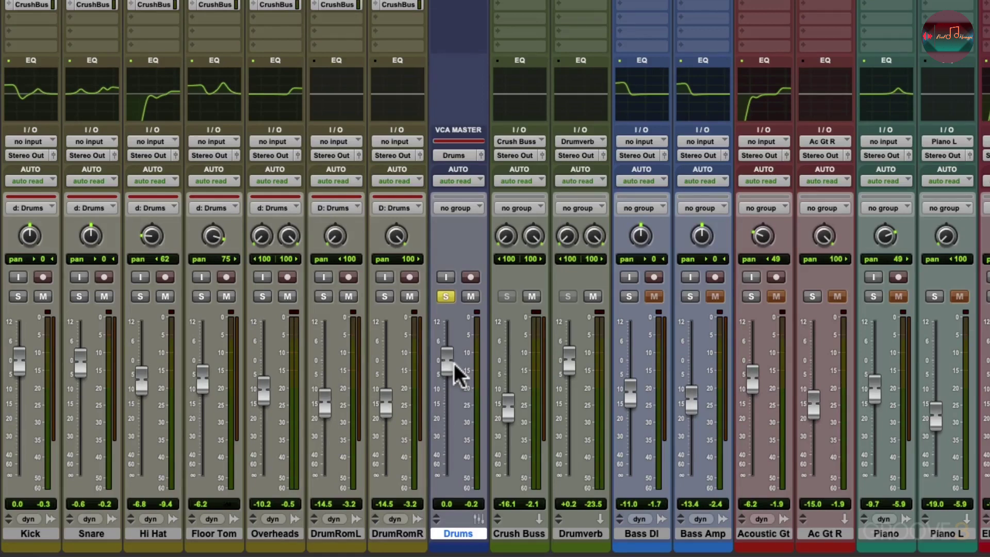
drag(444, 364, 444, 379)
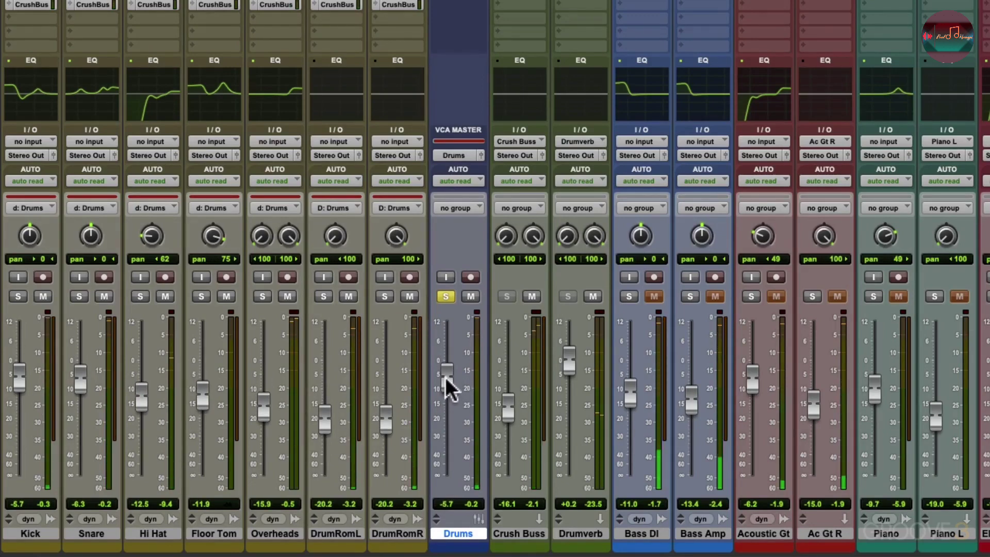
drag(444, 375, 444, 361)
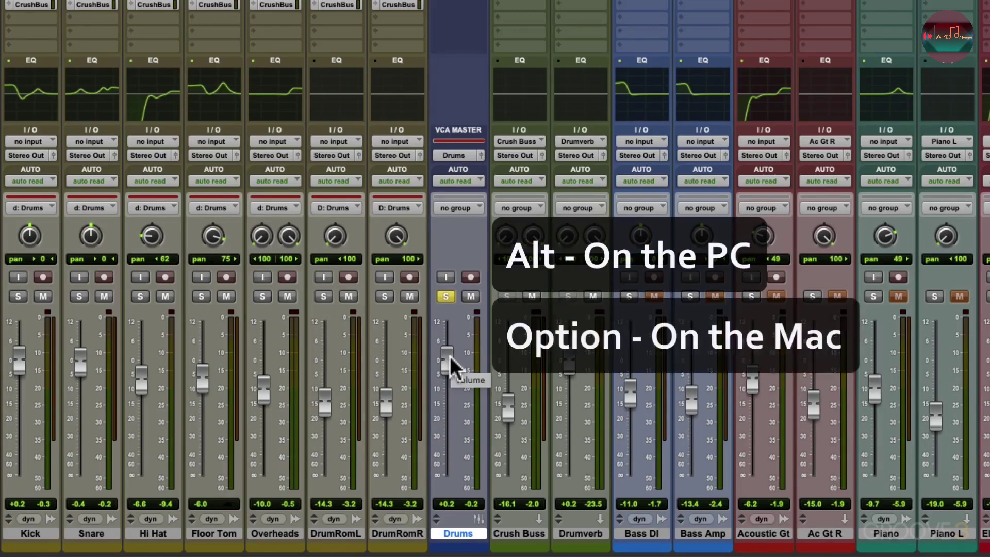
alt+click(450, 357)
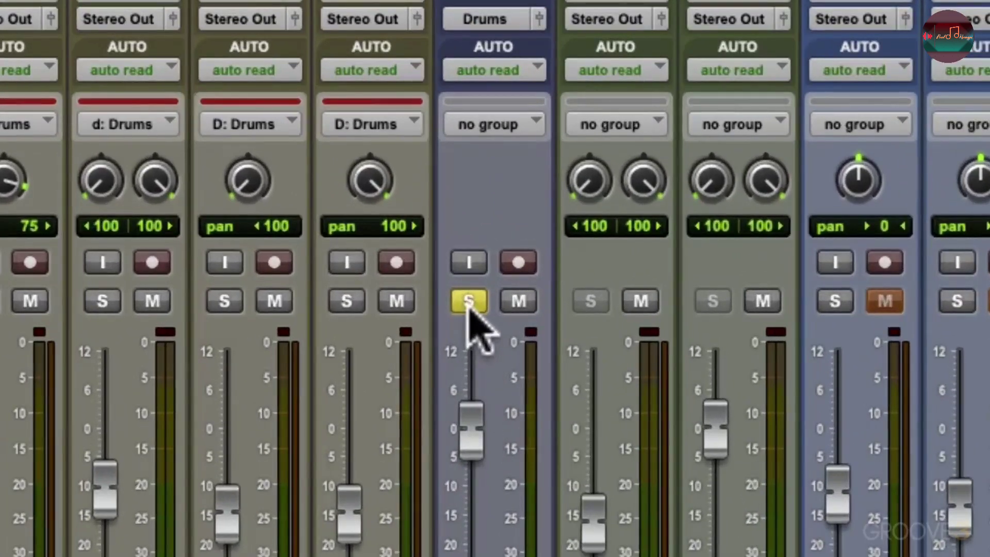
Take the Drums VCA out of solo and test its mute by switching it on and off
click(445, 296)
click(519, 301)
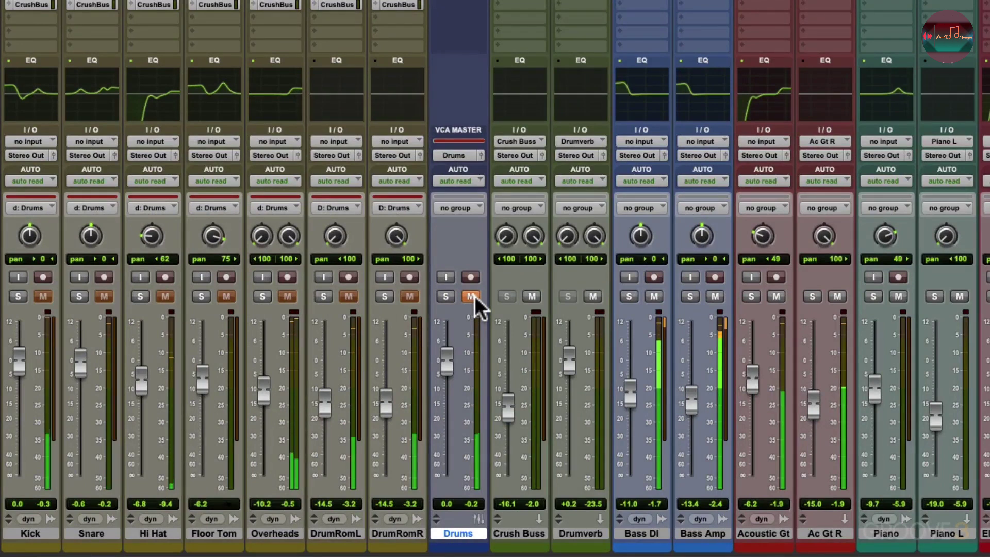
click(475, 296)
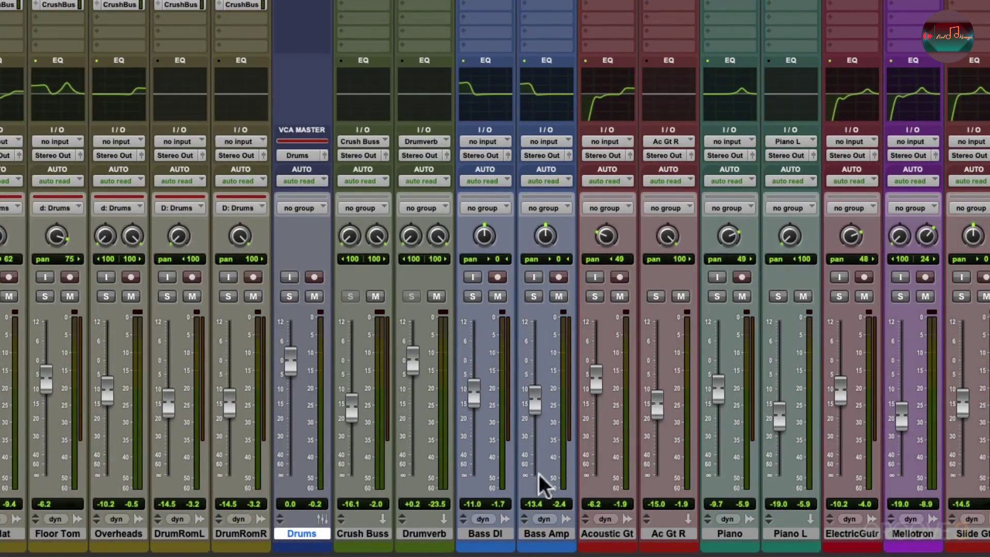
Group the Bass DI and Bass Amp tracks as a Mix-type group named Bass
click(485, 533)
shift+click(543, 532)
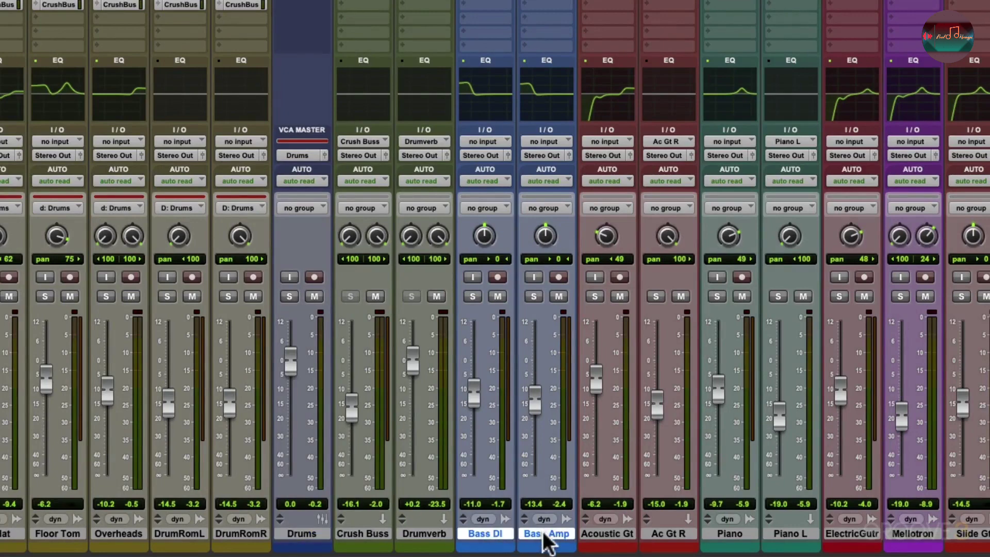
key(ctrl+g)
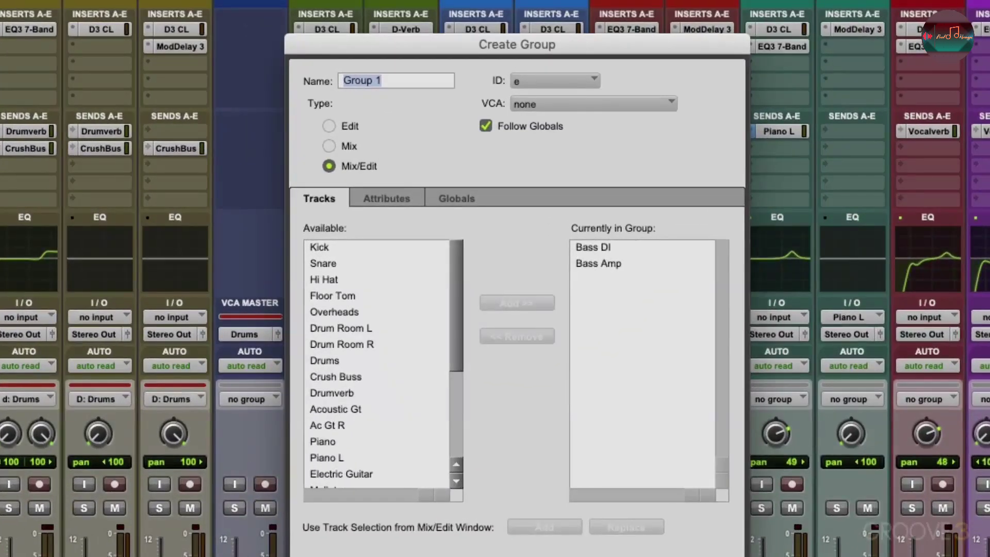
text(Bass)
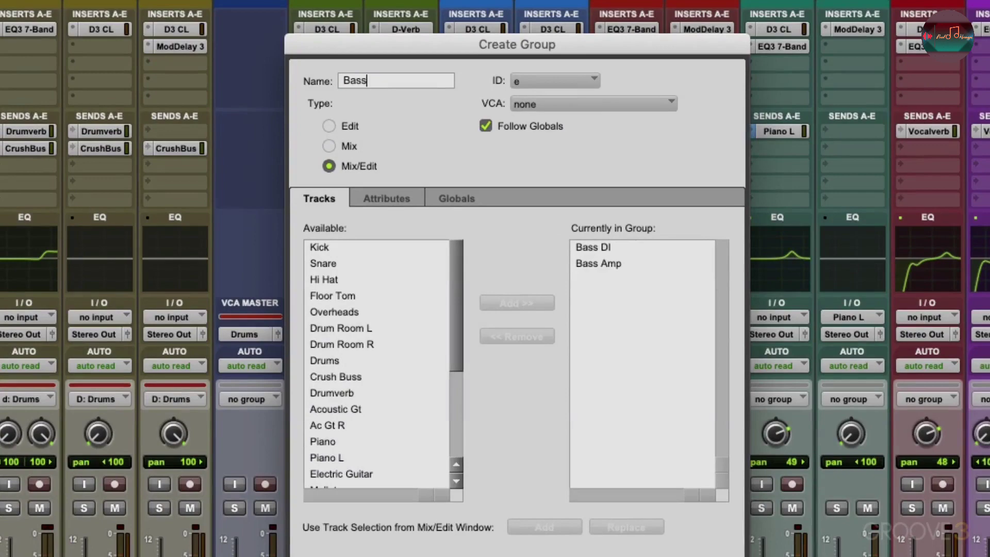
click(329, 146)
key(Return)
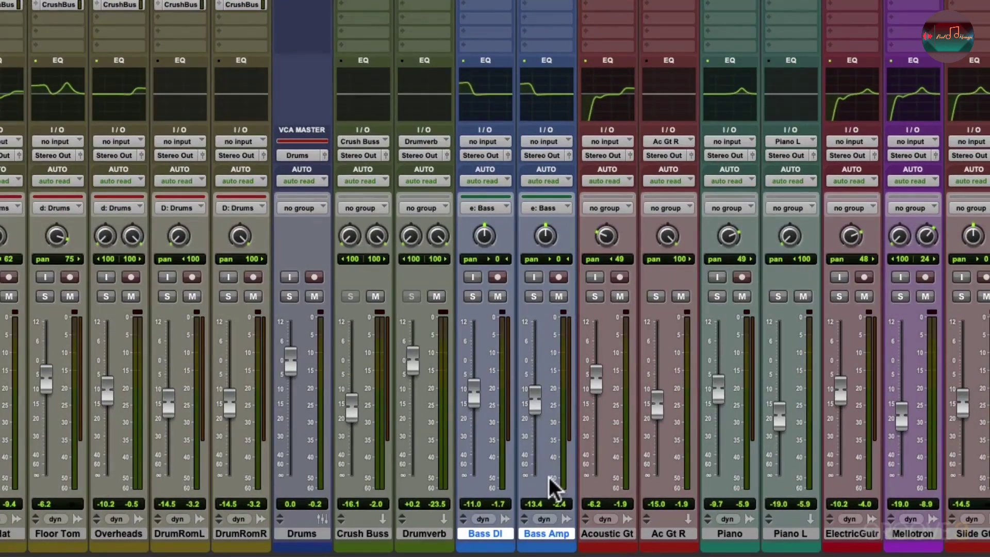
Create one VCA Master track named Bass and assign it to the e - Bass group
key(ctrl+shift+n)
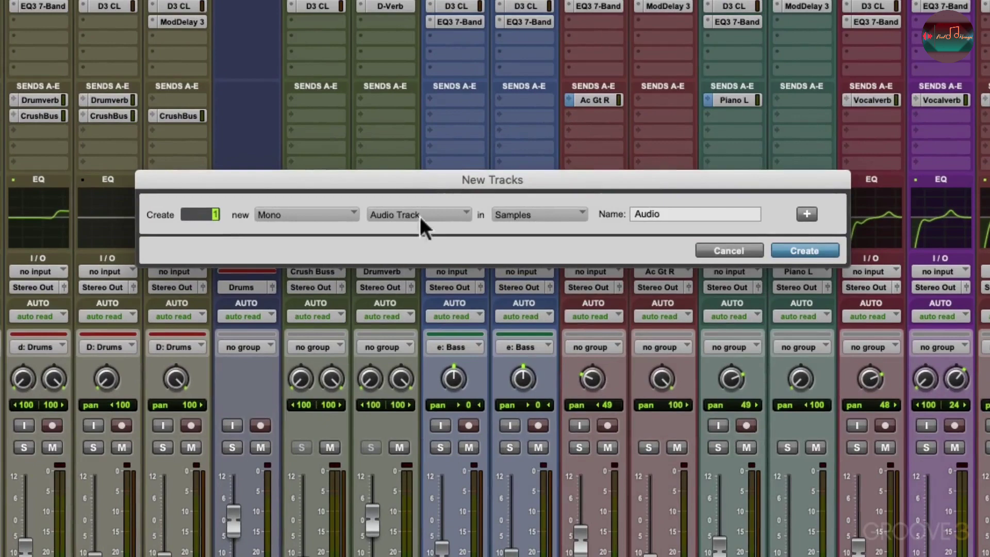
click(420, 216)
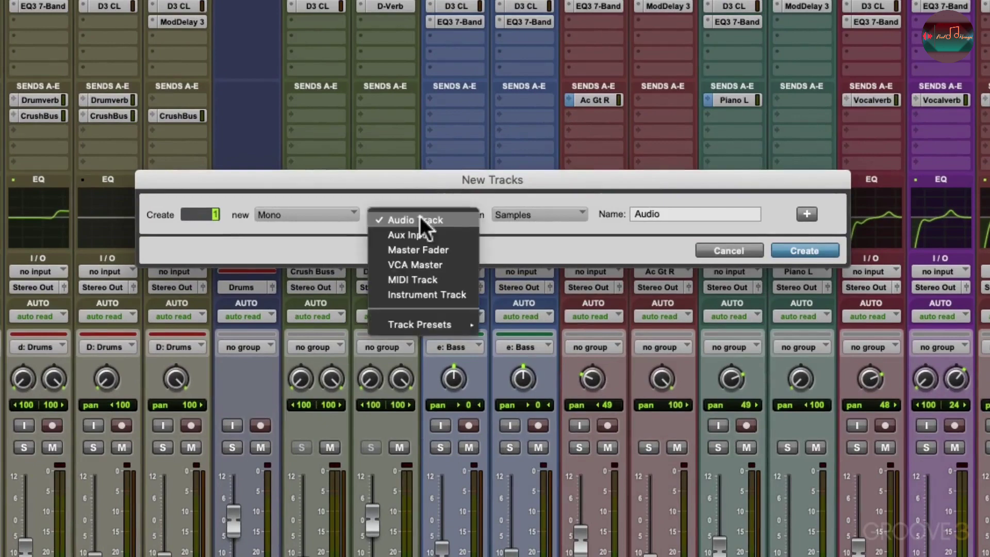
click(445, 262)
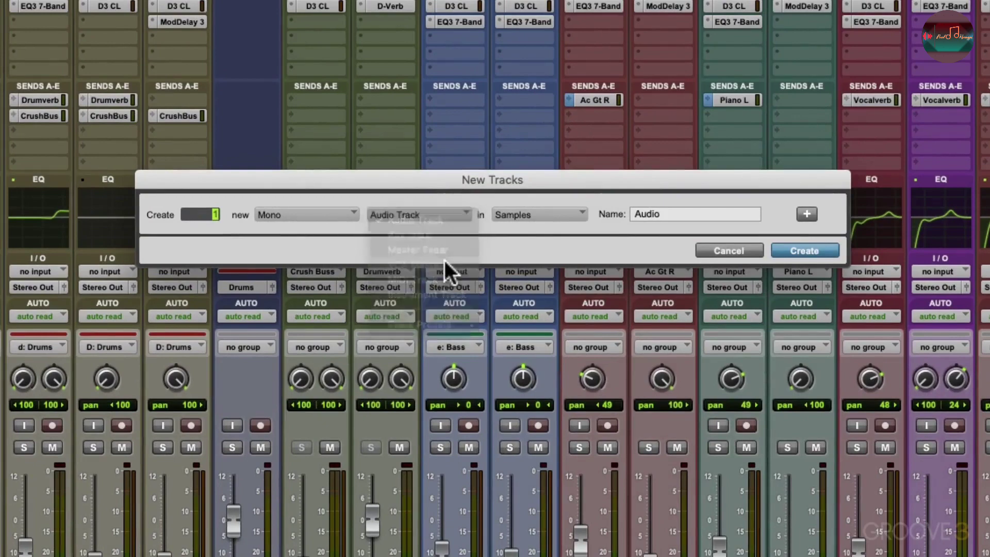
double_click(685, 214)
text(Bass)
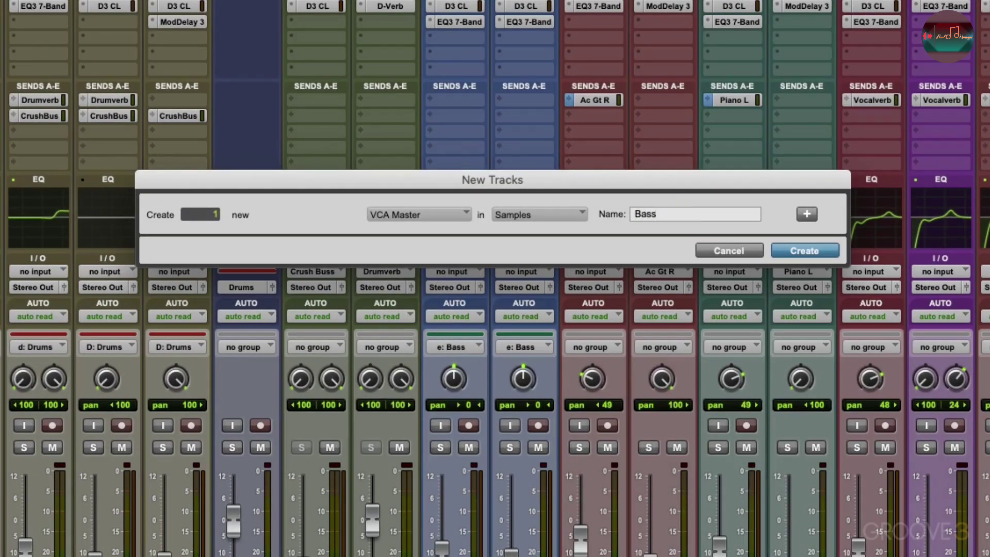
key(Return)
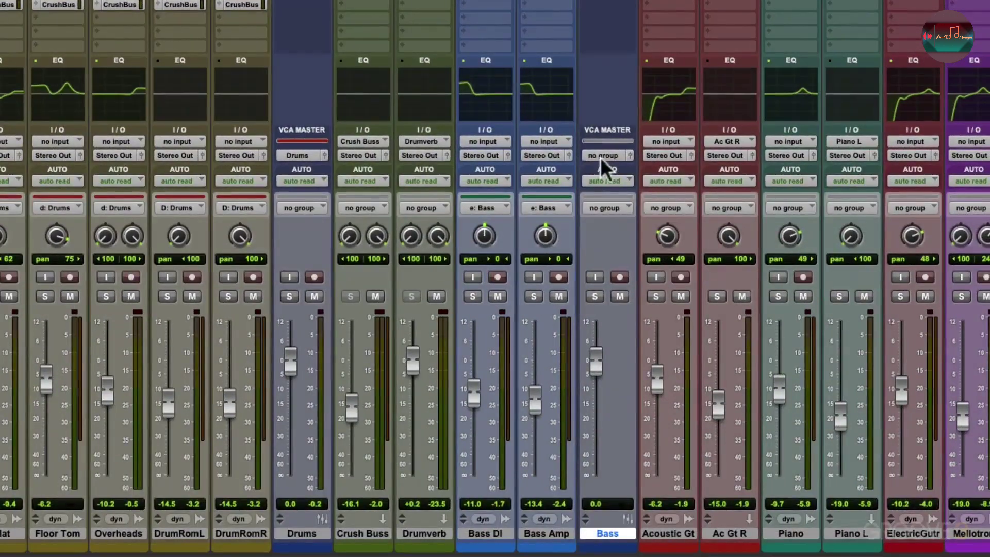
click(602, 155)
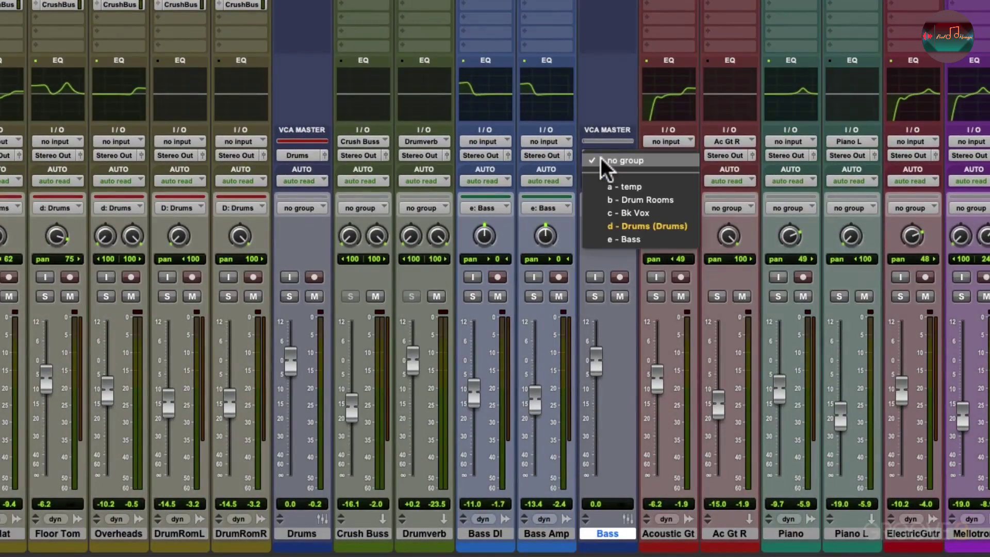
click(593, 237)
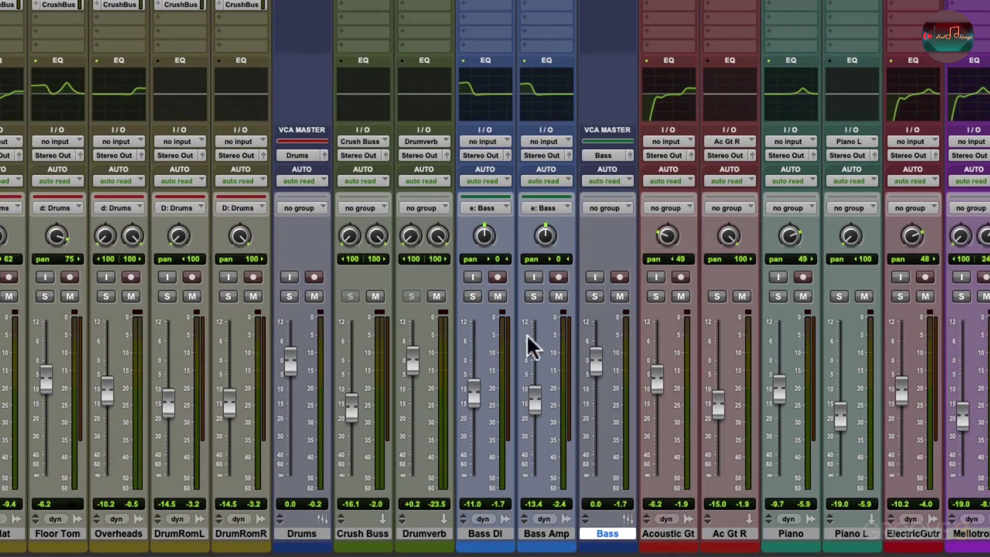
Solo the Bass VCA, lower its fader to about -9.9 dB during playback, and restore it to 0 dB with solo off
click(593, 297)
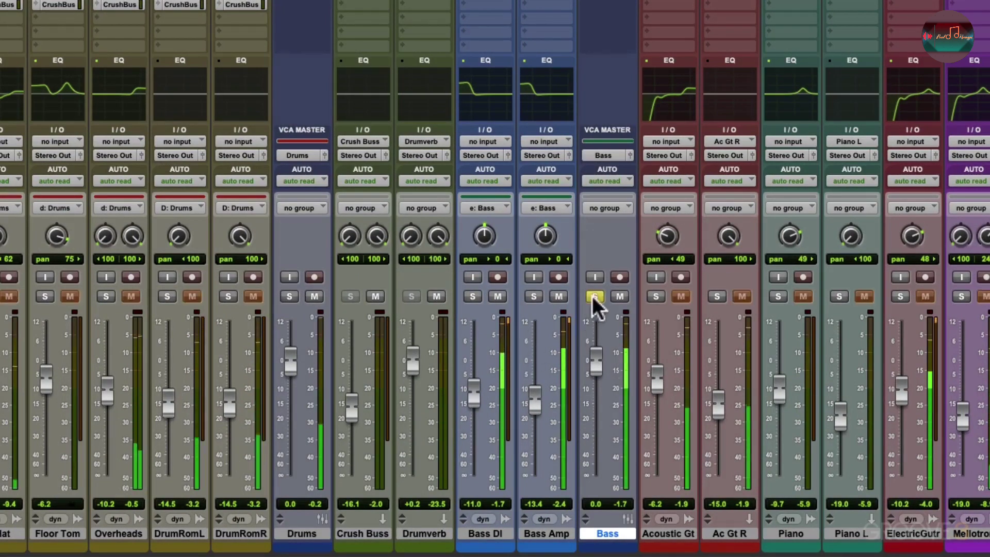
drag(596, 356, 593, 385)
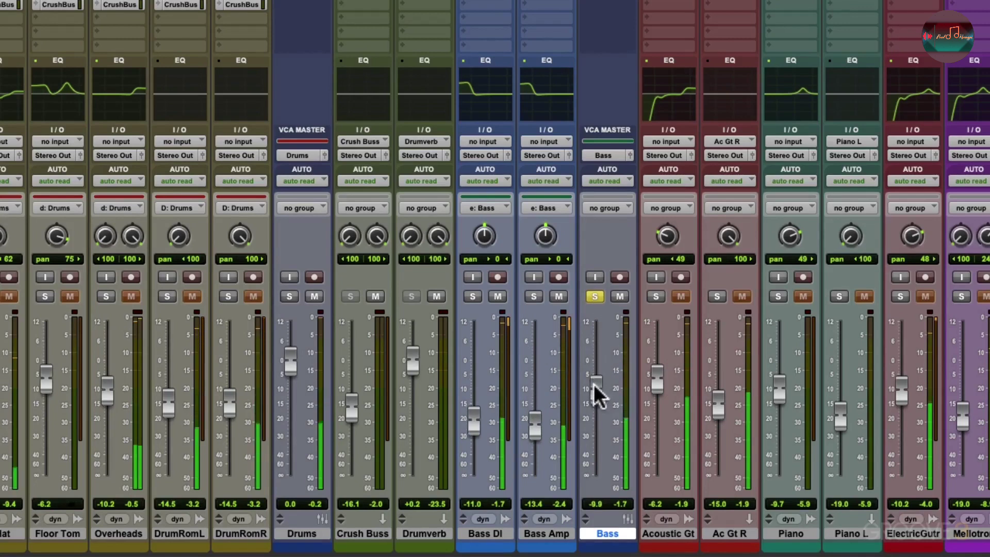
click(595, 297)
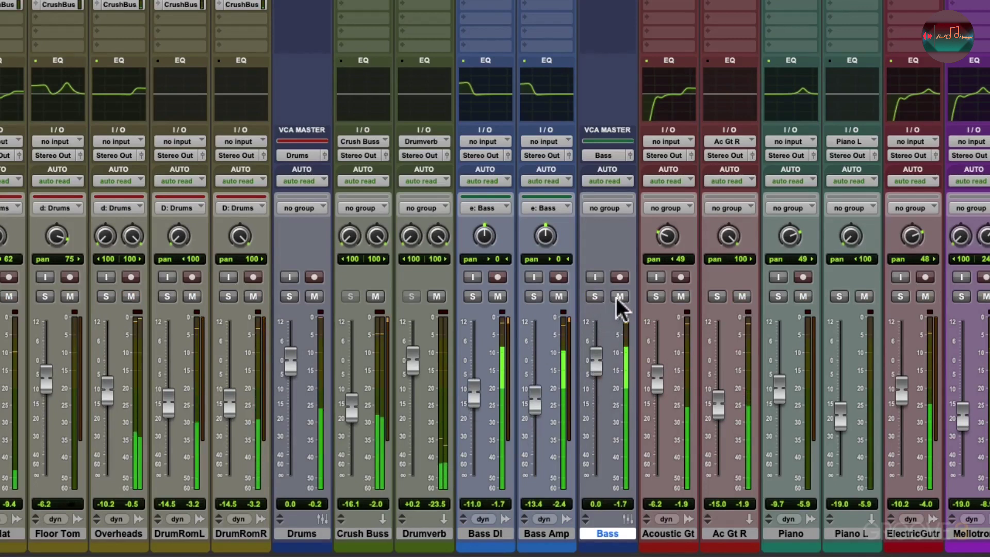
Test the mutes of the Bass and Drums VCAs by switching them on and off
click(619, 296)
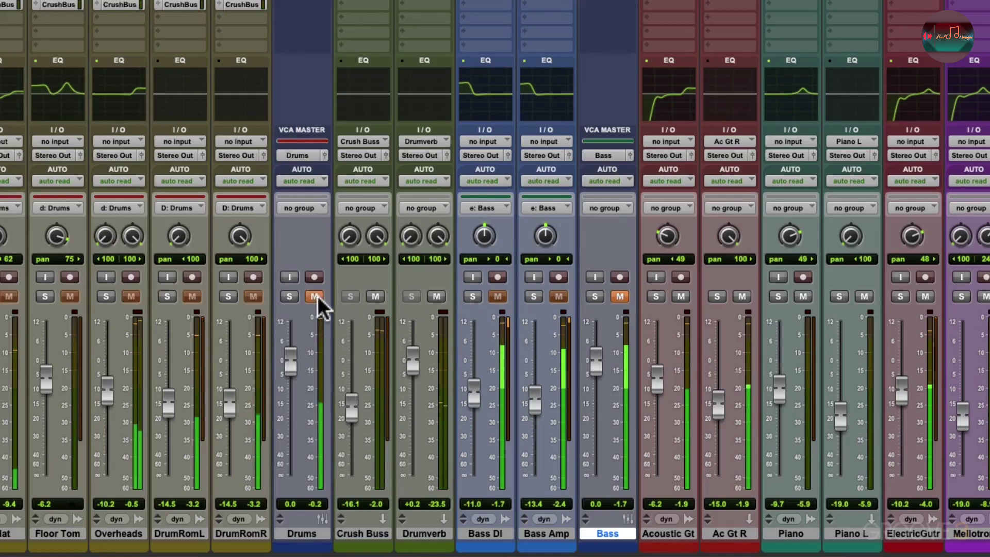
click(614, 296)
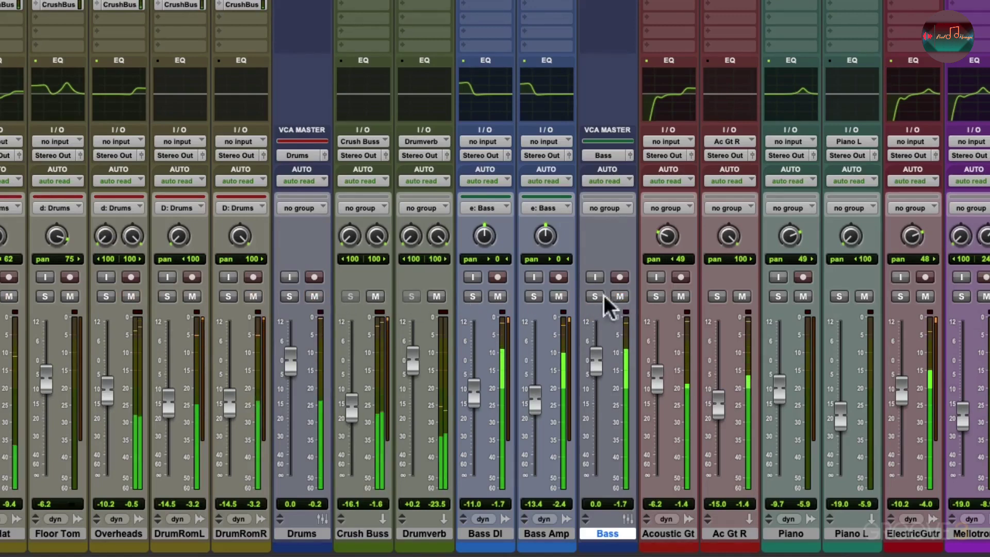
Solo the Bass and Drums VCAs together, try the Bass VCA fader during playback, and clear all solos
click(591, 295)
click(289, 295)
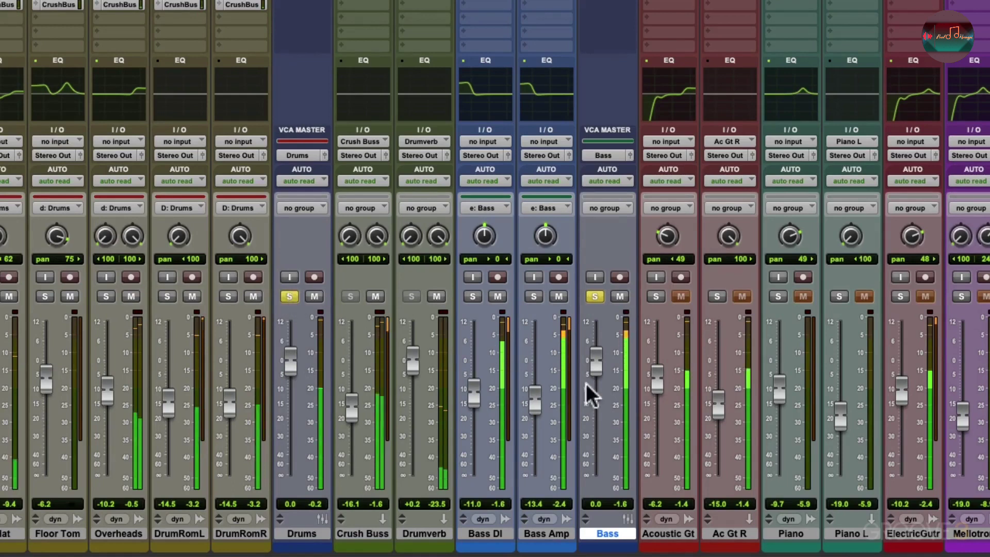
mouse_move(596, 366)
mouse_down()
mouse_move(596, 392)
mouse_move(596, 366)
mouse_up()
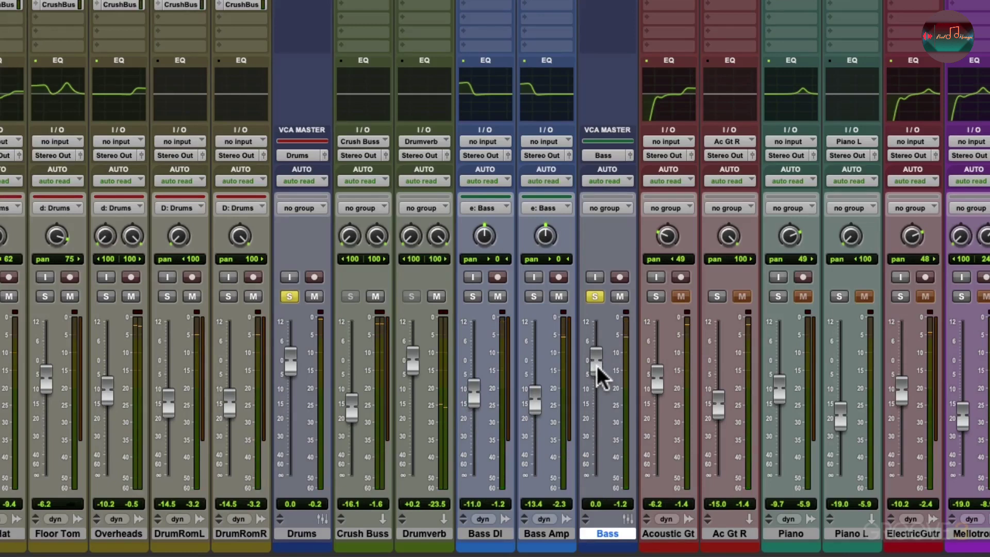
alt+click(598, 295)
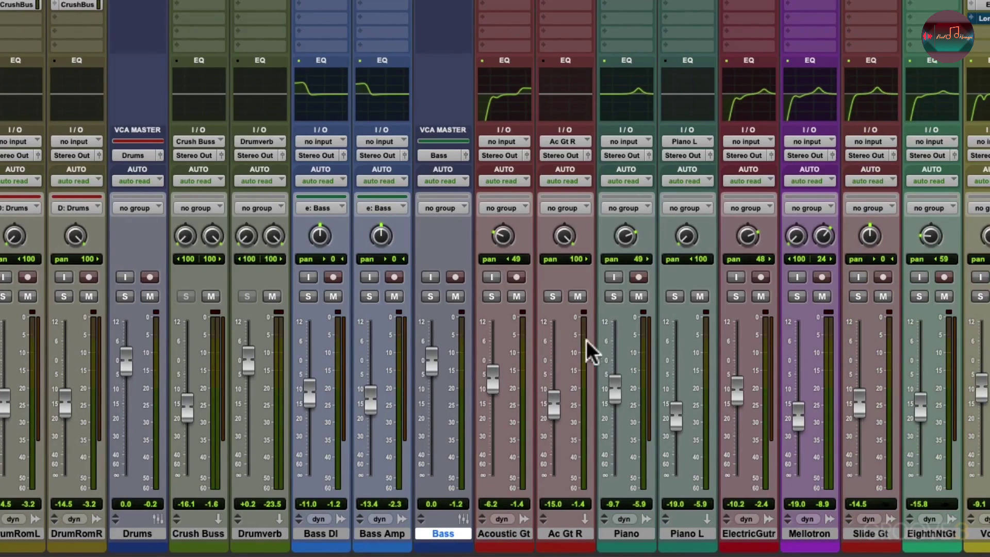
Listen to the Acoustic Gt and Ac Gt R tracks in solo and take both out of solo
click(492, 295)
click(551, 296)
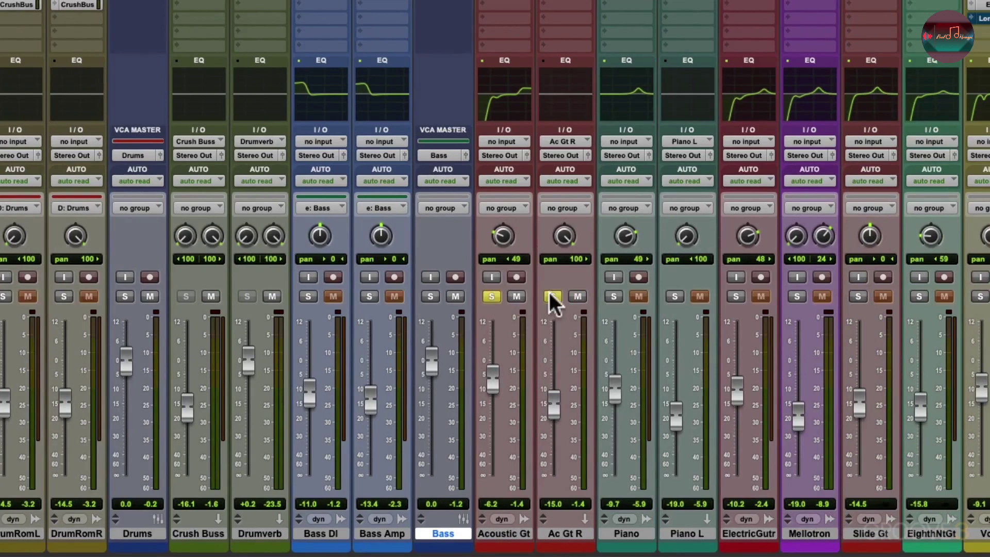
key(space)
click(550, 296)
click(491, 296)
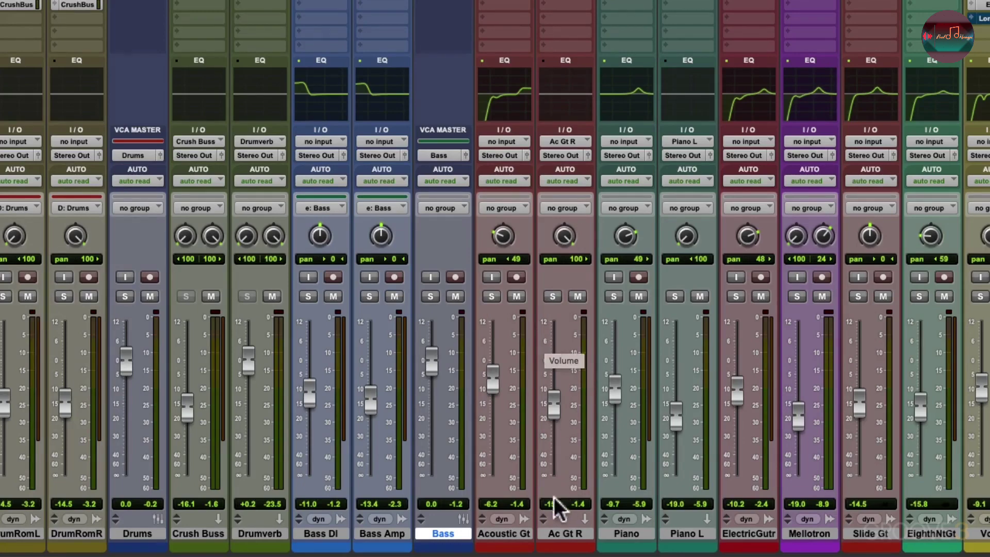
Group the Acoustic Gt and Ac Gt R tracks under the name Ac Gut
click(557, 533)
shift+click(508, 534)
key(super+g)
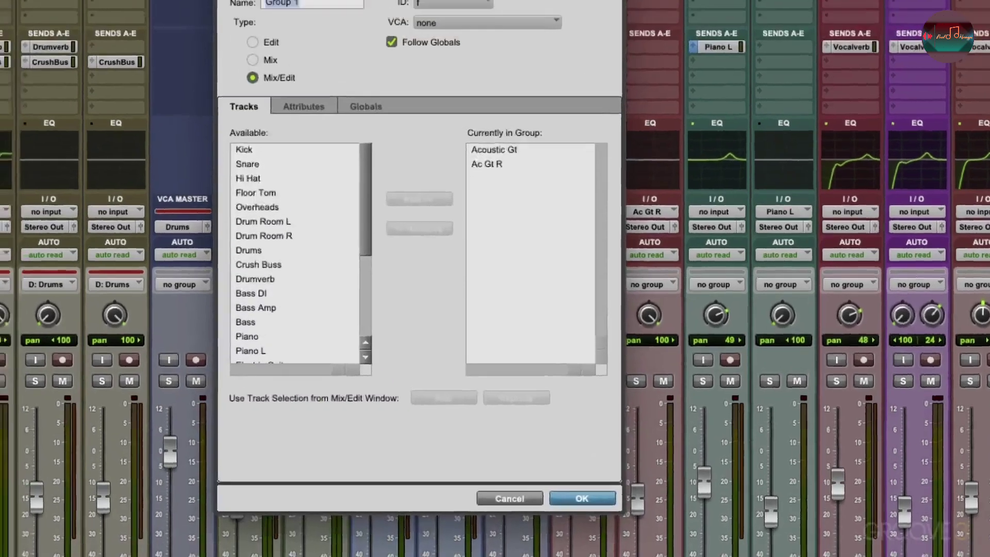
text(Ac Gut)
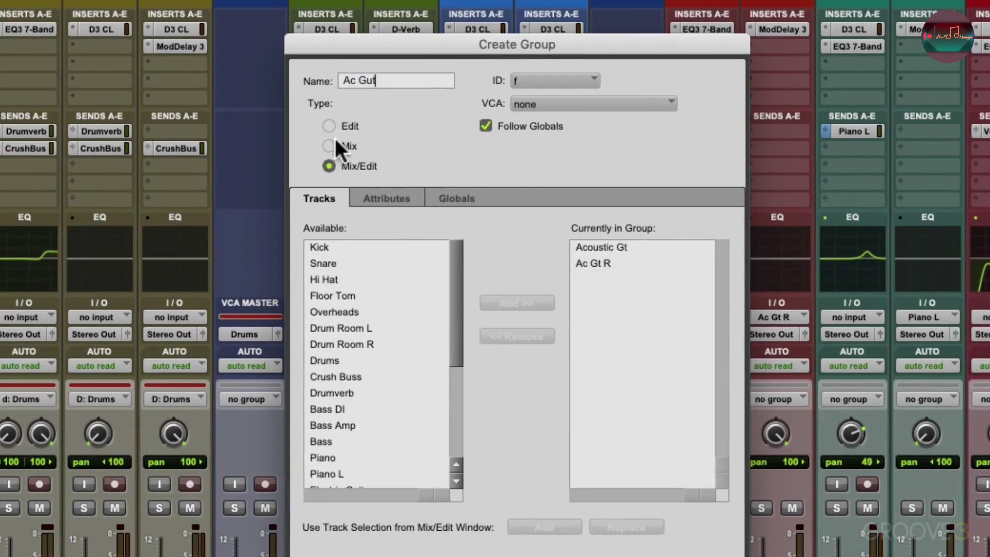
key(Return)
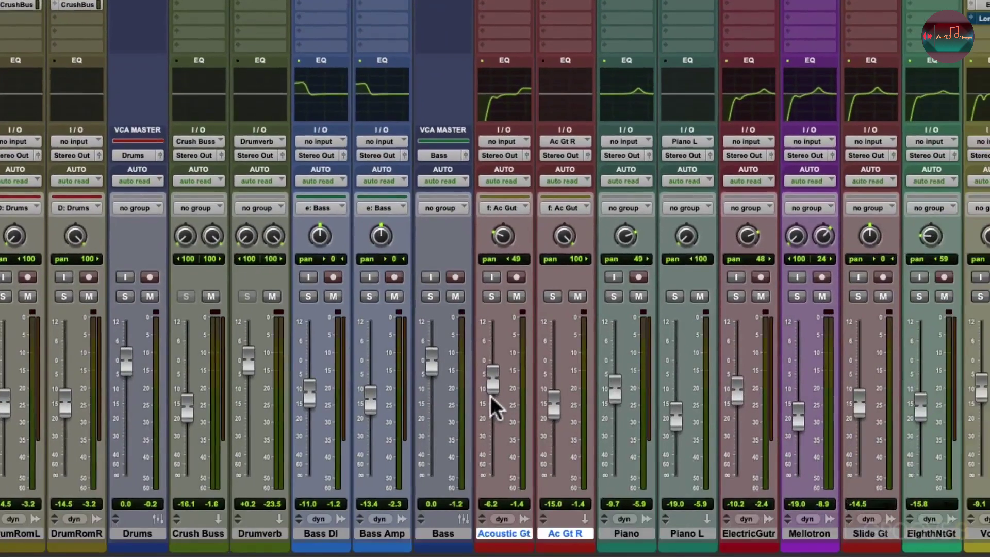
Create one VCA Master track named Ac Gut and assign it to the f - Ac Gut group
key(super+shift+n)
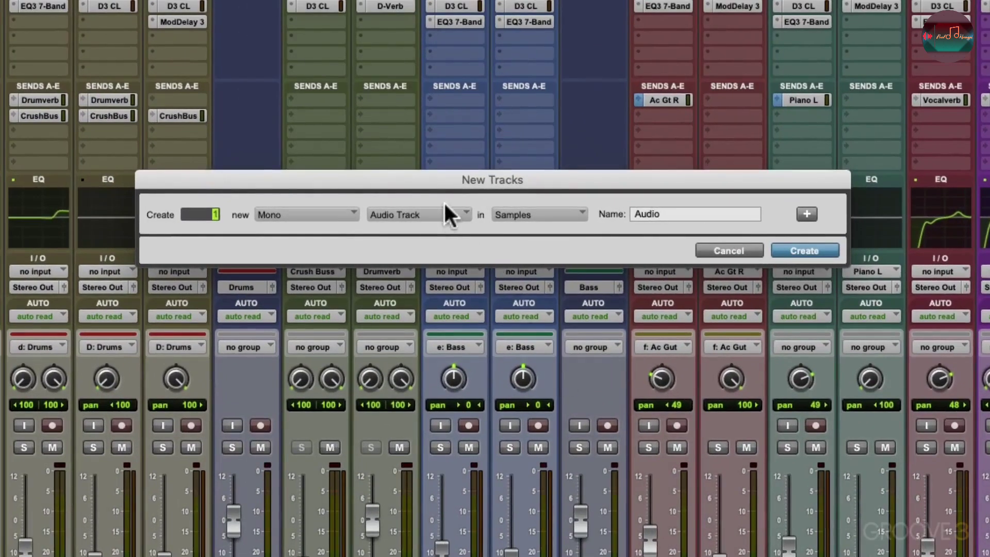
click(444, 204)
click(437, 259)
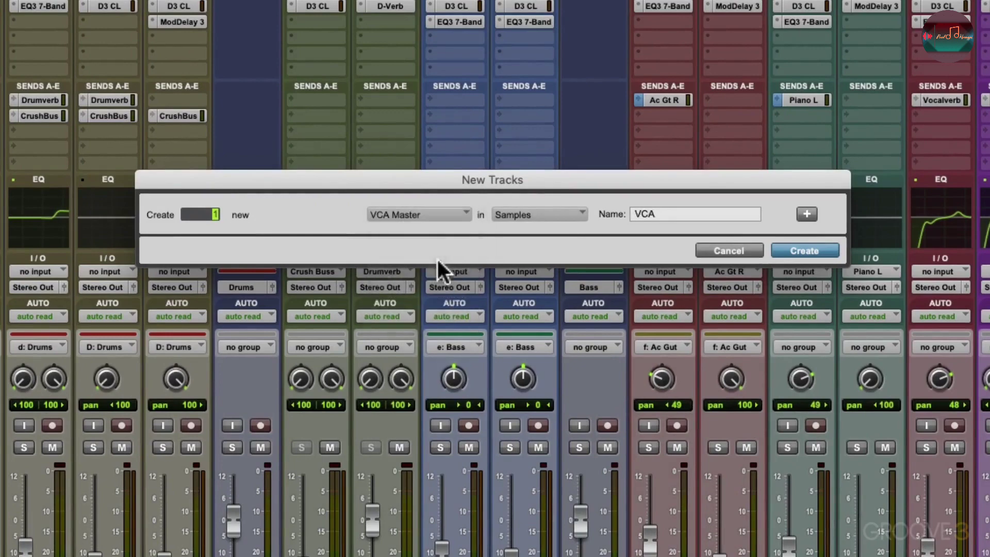
double_click(671, 213)
text(Ac Gut)
click(789, 251)
click(798, 276)
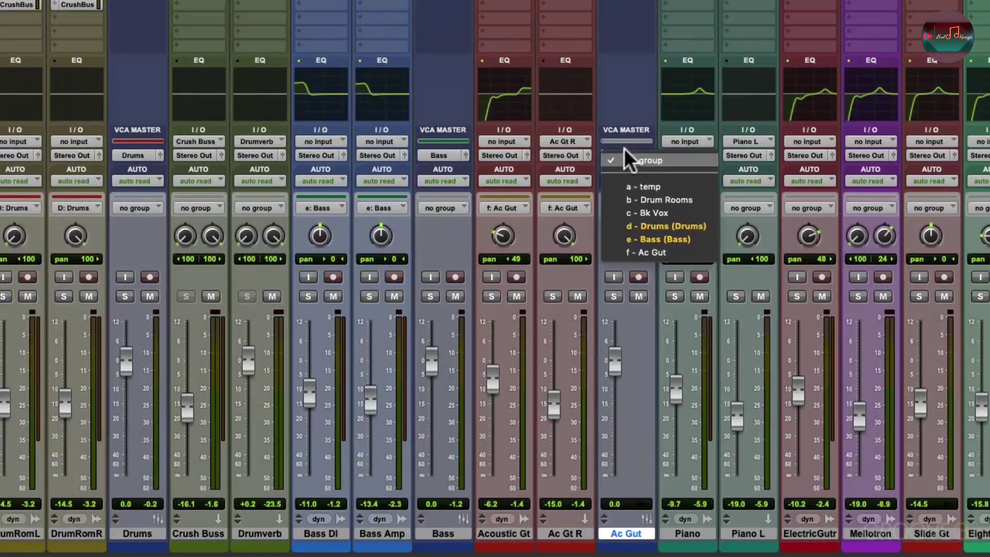
click(623, 251)
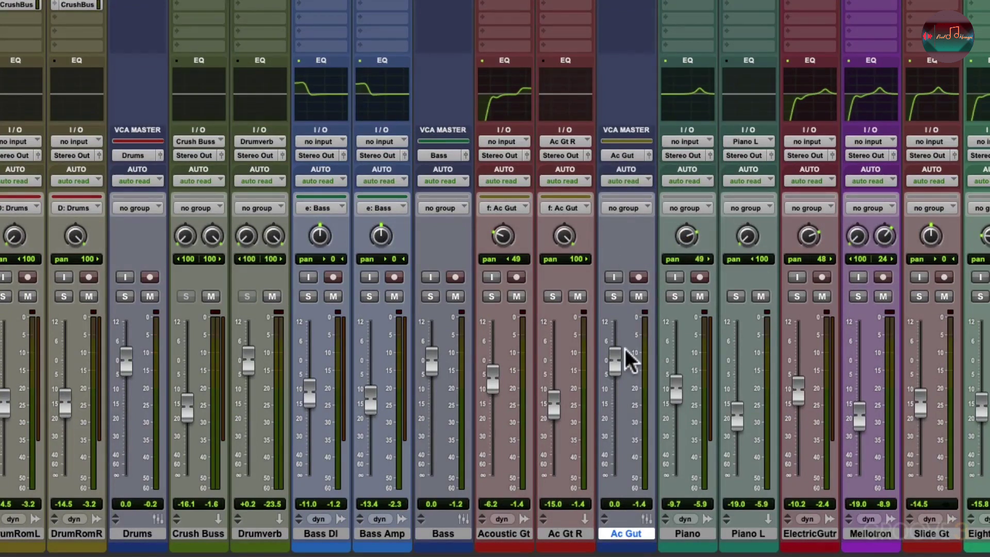
Solo the Ac Gut and Bass VCAs and try their faders during playback, returning both to 0 dB
click(613, 295)
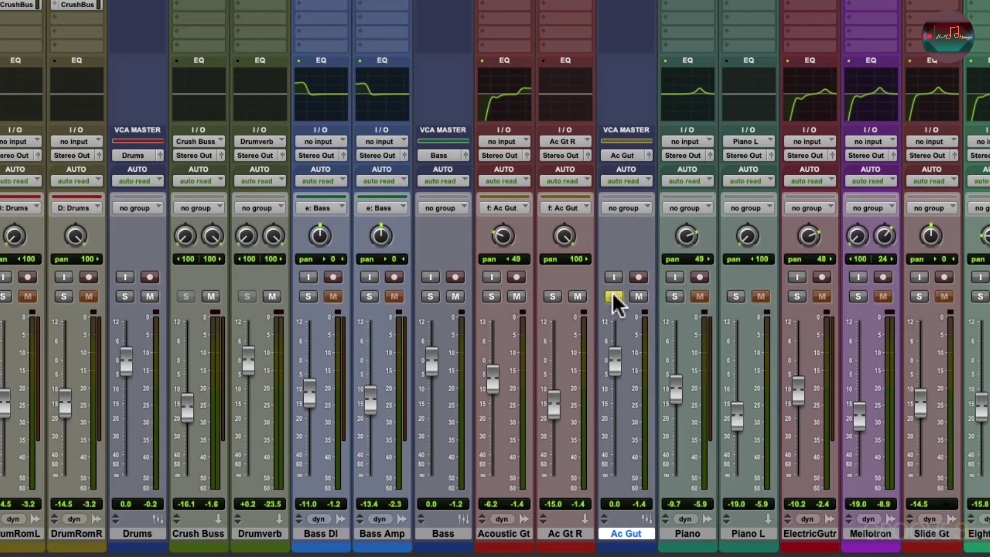
mouse_move(617, 364)
mouse_down()
mouse_move(614, 407)
mouse_move(618, 363)
mouse_up()
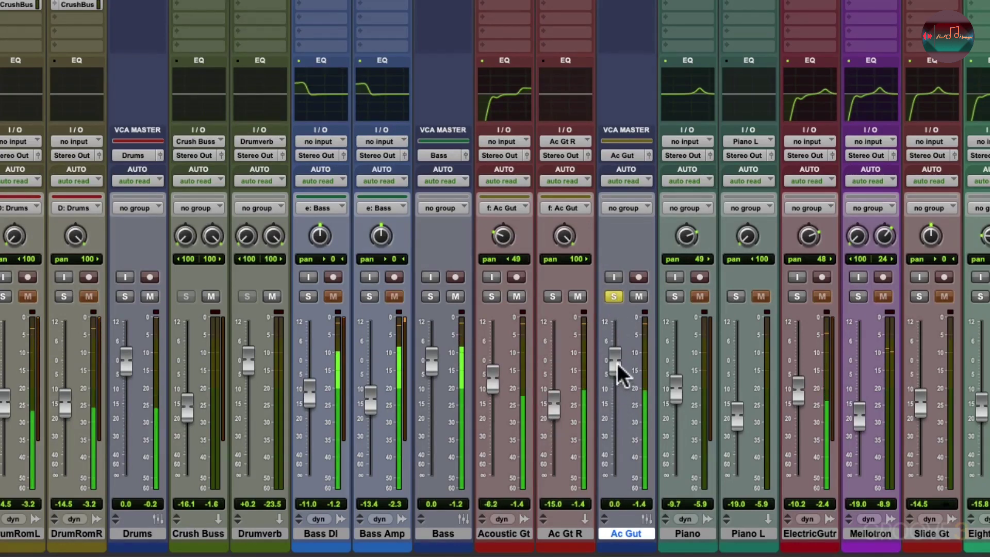
click(431, 296)
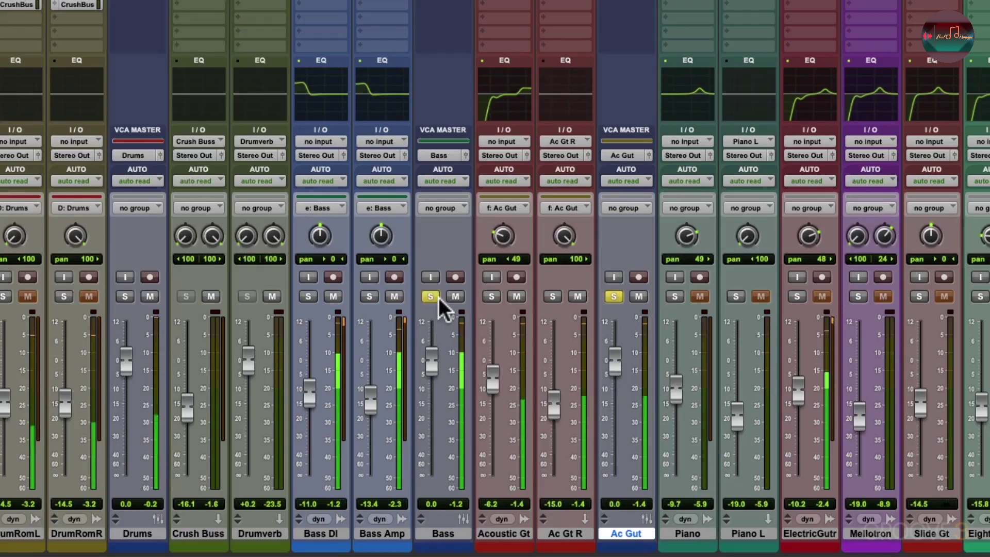
drag(433, 359, 435, 377)
alt+click(435, 376)
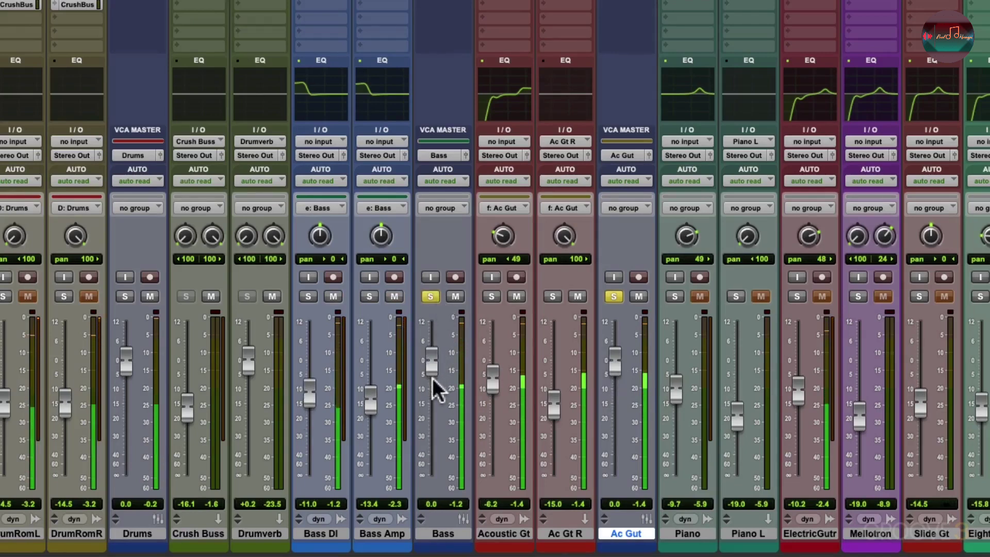
Add the Drums VCA to the solo, lower the Ac Gut VCA to about -6.2 dB, and restore 0 dB with all solos cleared
click(126, 296)
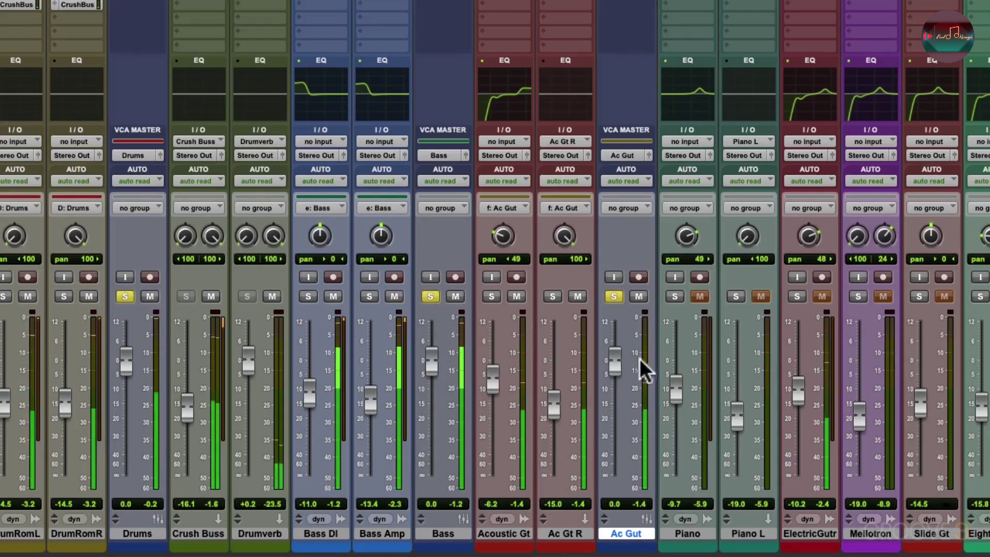
drag(621, 363, 612, 379)
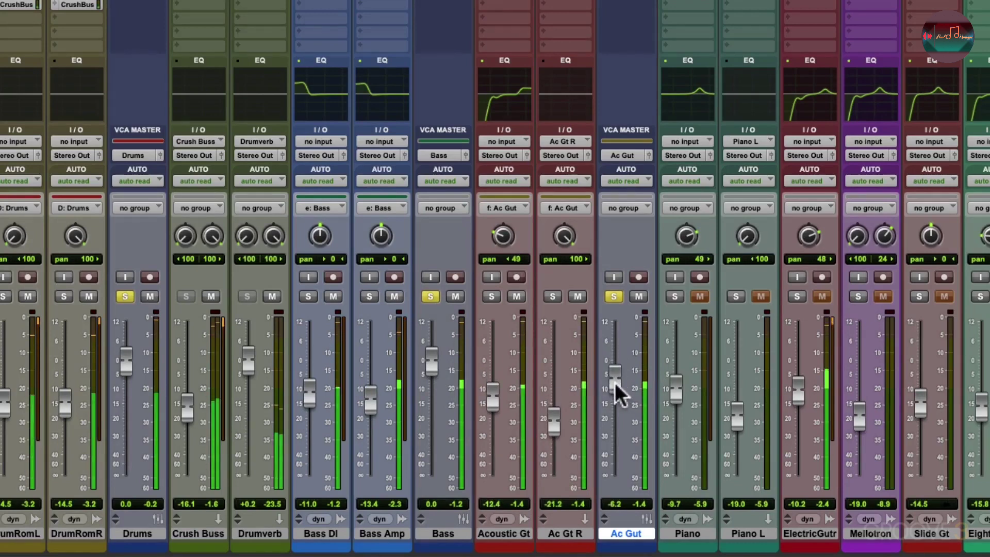
alt+click(614, 383)
alt+click(613, 297)
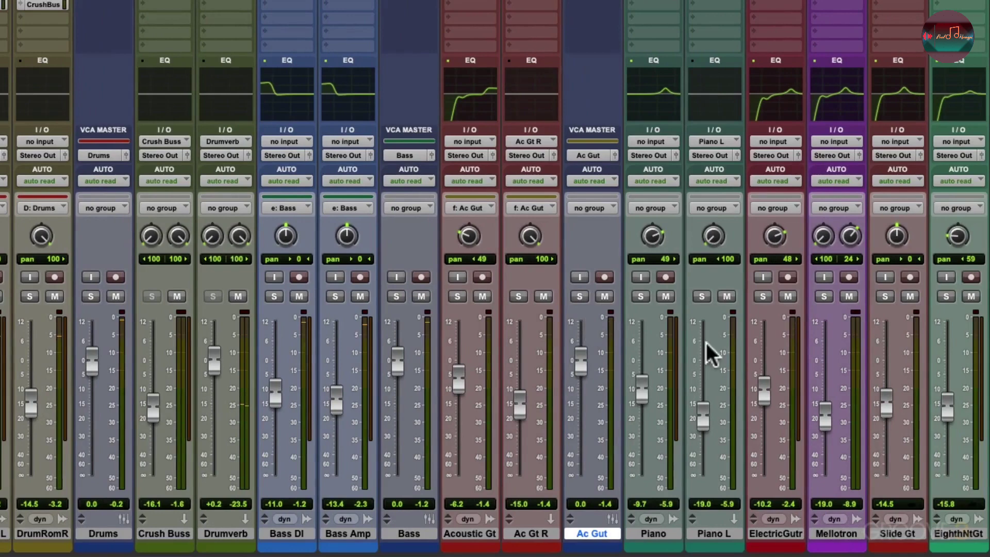
Group the Piano and Piano L tracks as a Mix-type group named Piano
click(655, 533)
shift+click(696, 534)
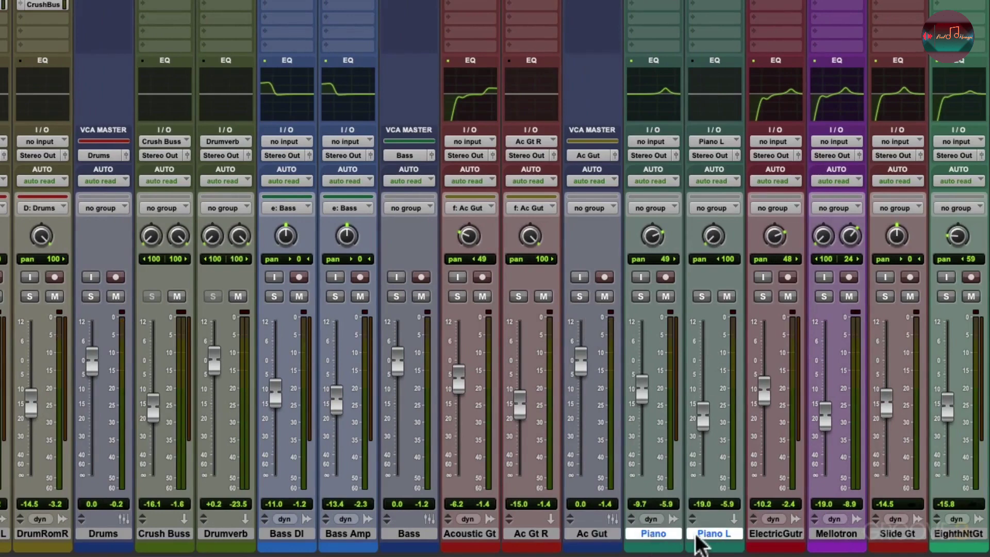
key(super+g)
text(Pian)
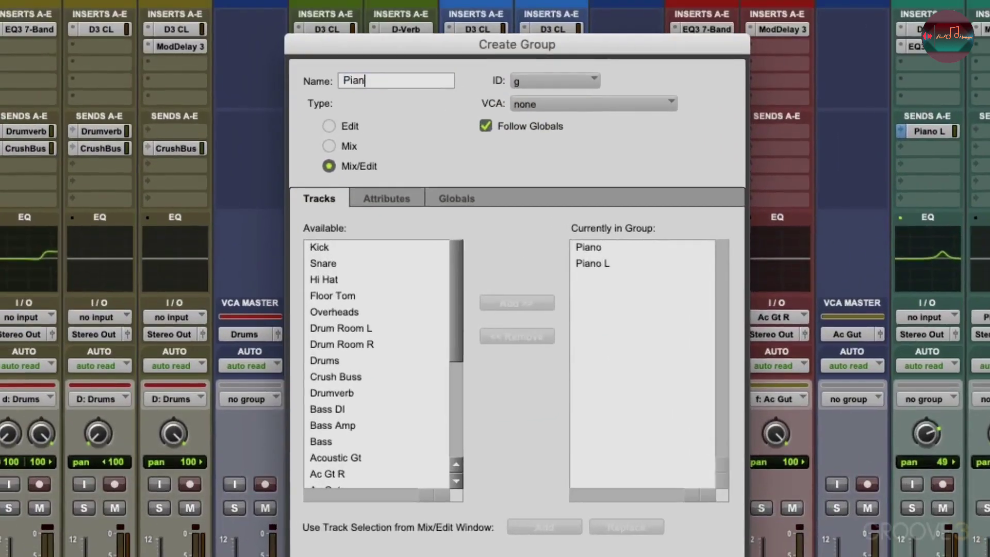
text(o)
click(329, 146)
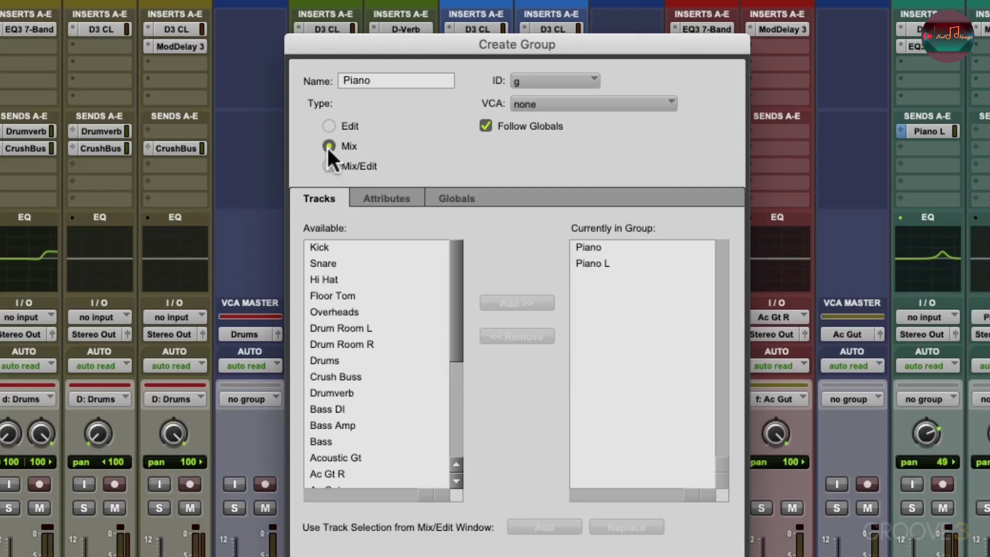
key(Return)
Create one VCA Master track named Piano and assign it to the g - Piano group
key(shift+super+n)
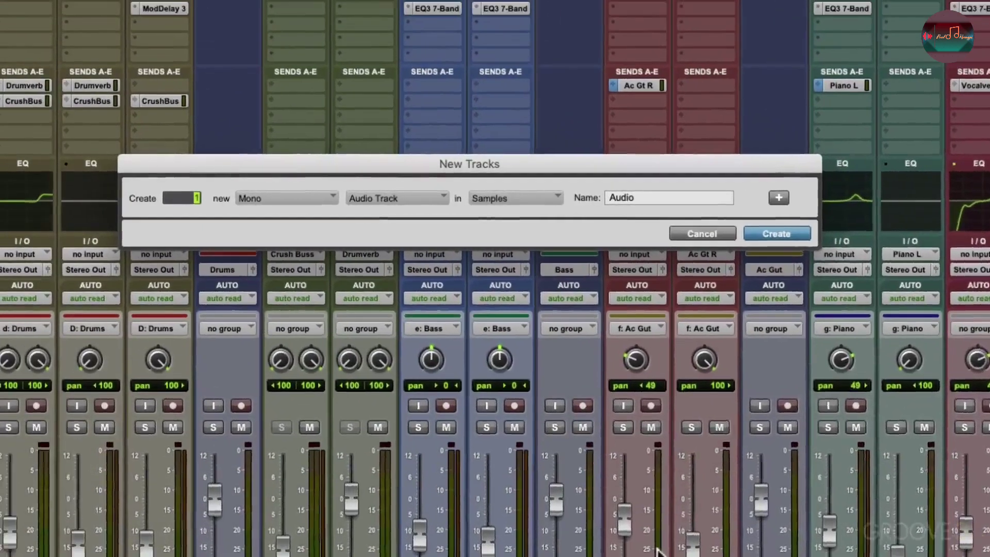
click(421, 212)
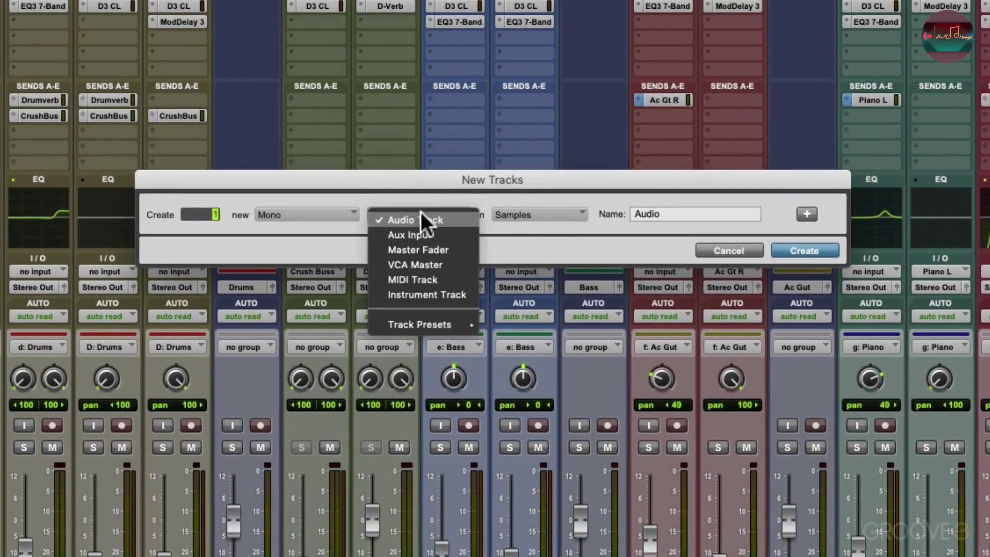
click(419, 262)
double_click(667, 214)
text(Piano)
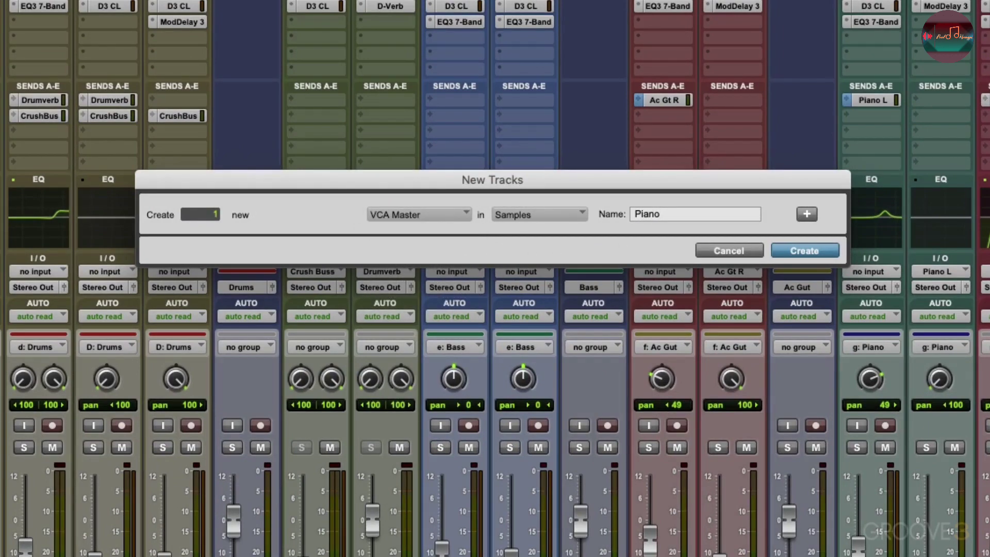
click(803, 251)
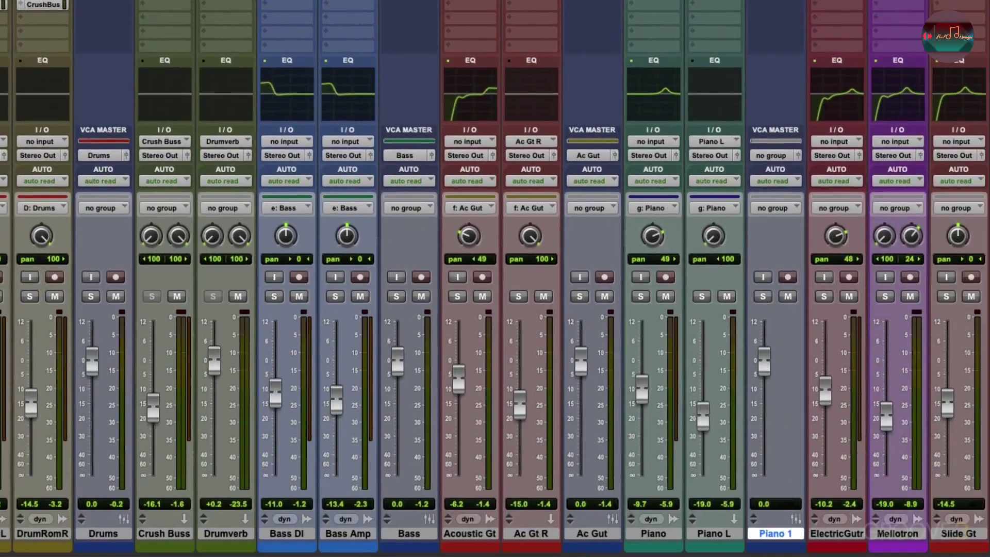
click(772, 157)
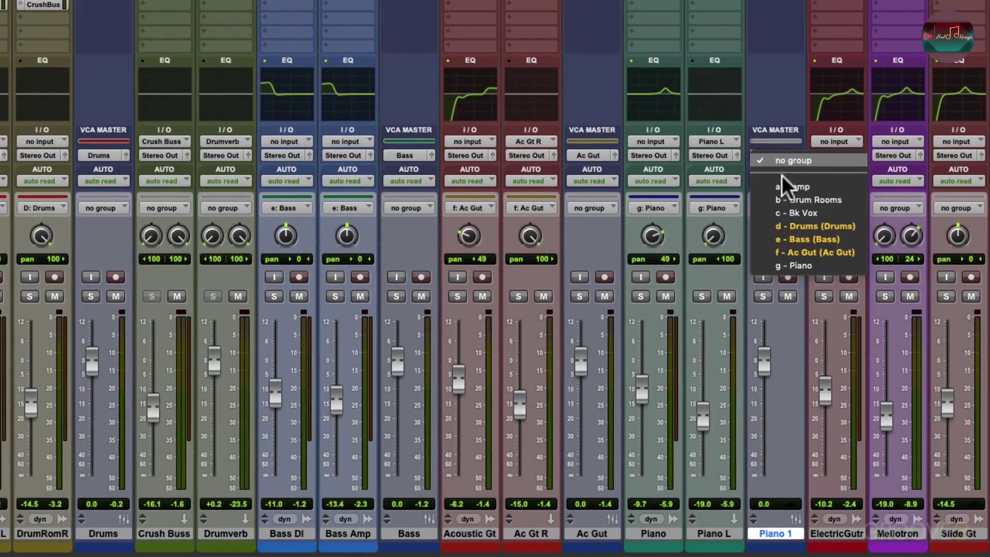
click(779, 268)
Solo the Piano VCA, lower its fader to about -2.5 dB during playback, and take it out of solo
click(763, 296)
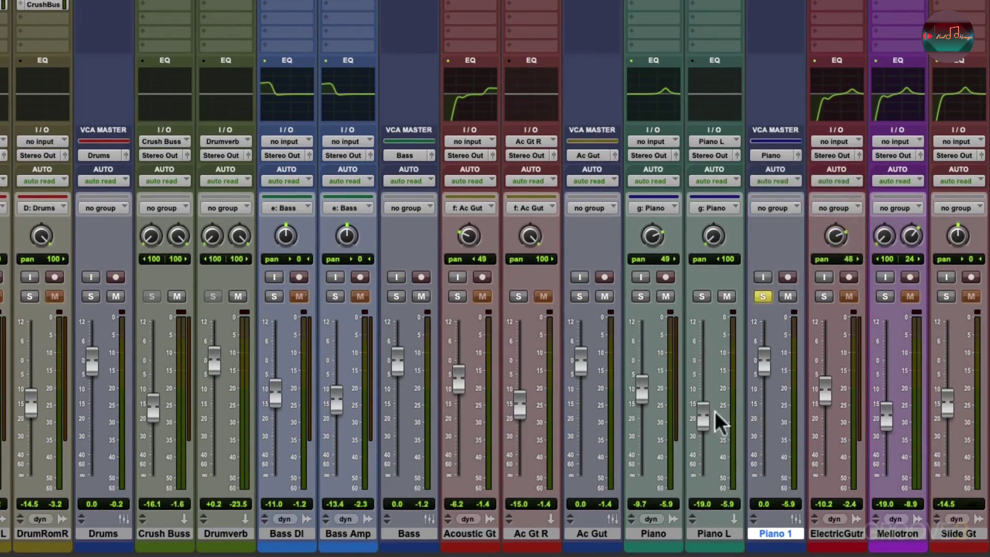
key(space)
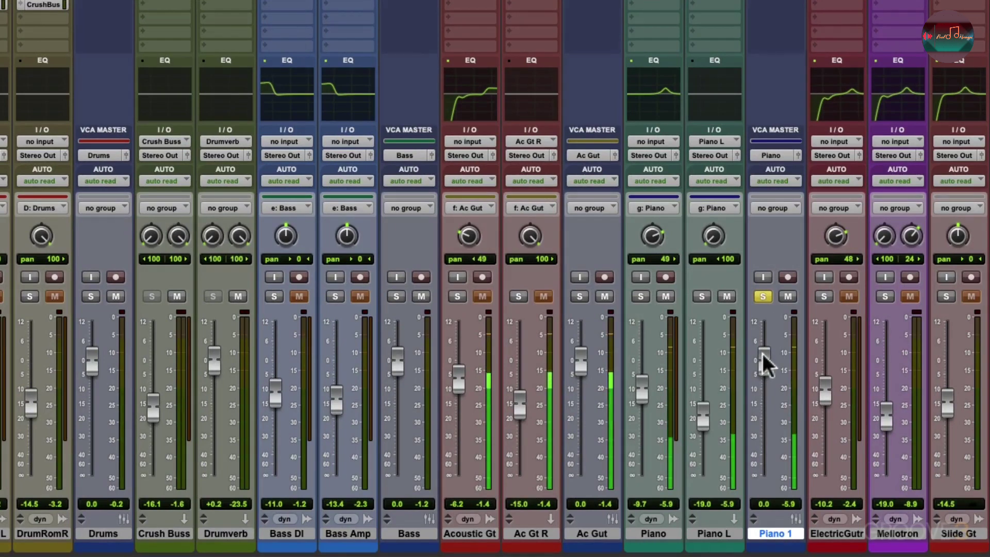
drag(762, 353, 760, 366)
click(763, 296)
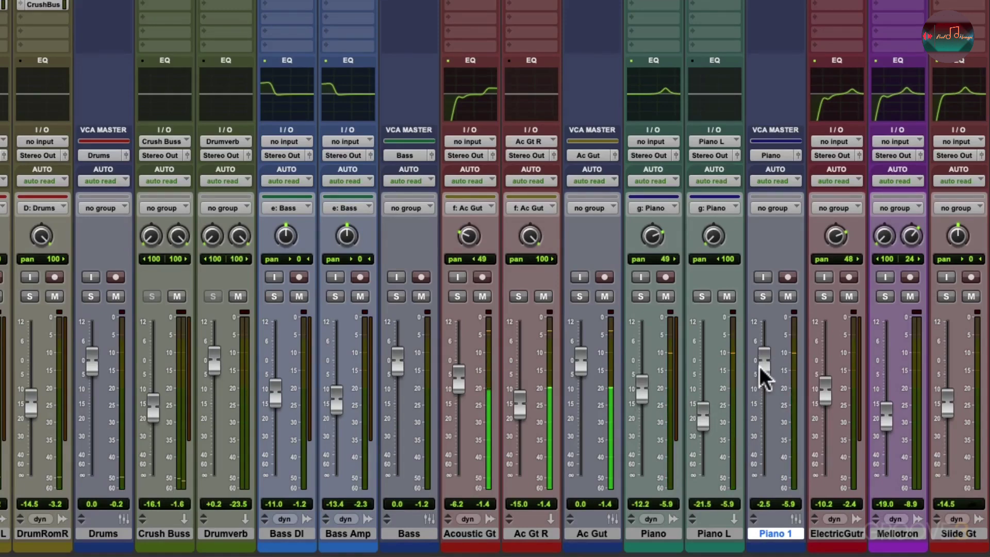